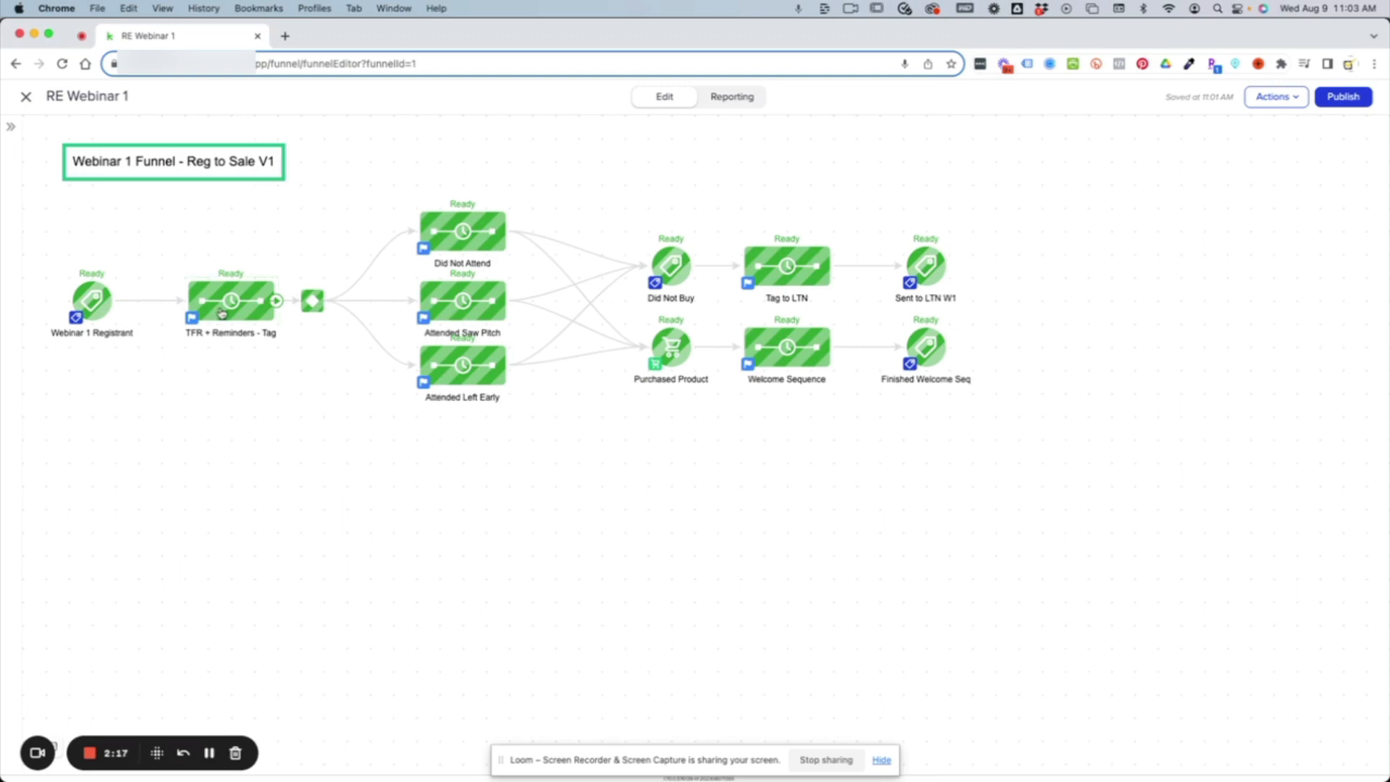
Open the W1 TFR email in the TFR + Reminders - Tag sequence and examine its webinar date/time and unique link merge fields.
{"action": "double_click", "coordinate": [222, 313]}
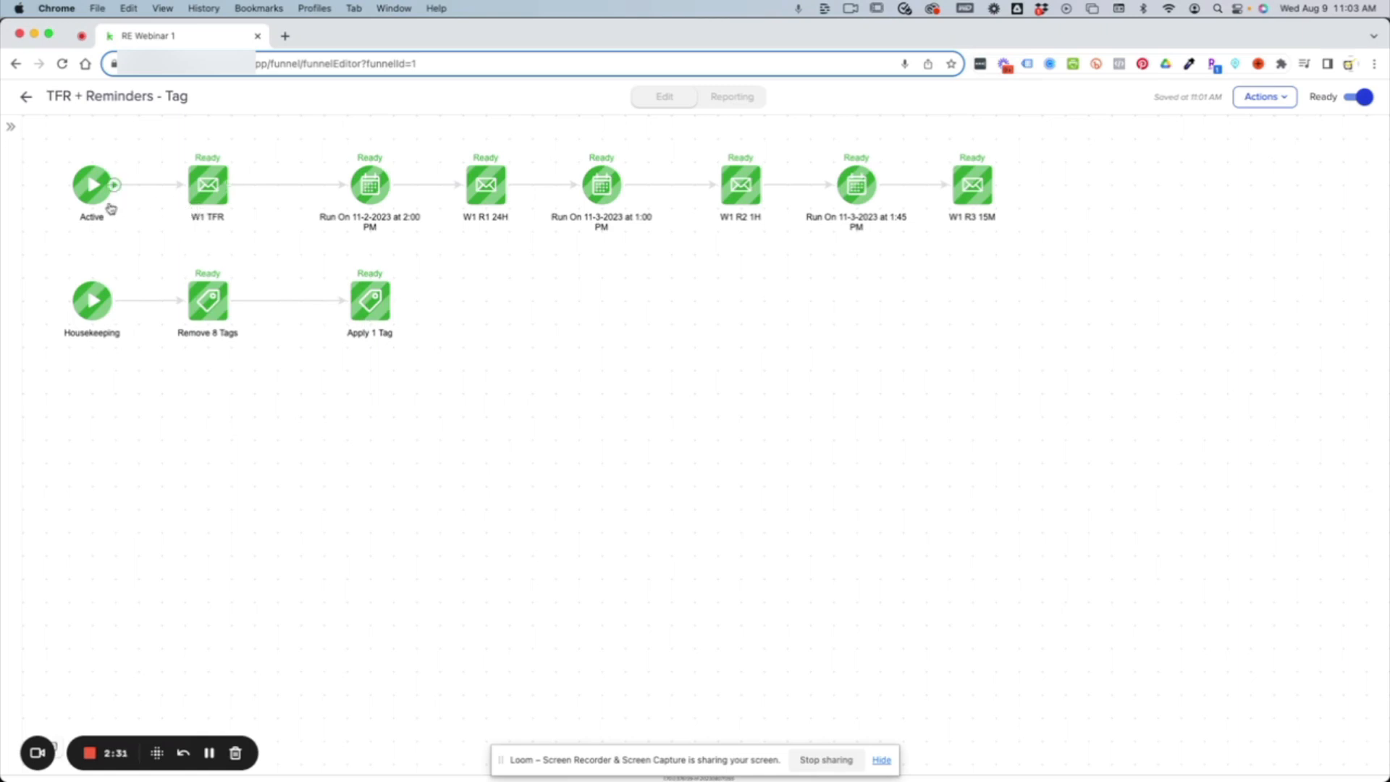
{"action": "double_click", "coordinate": [197, 193]}
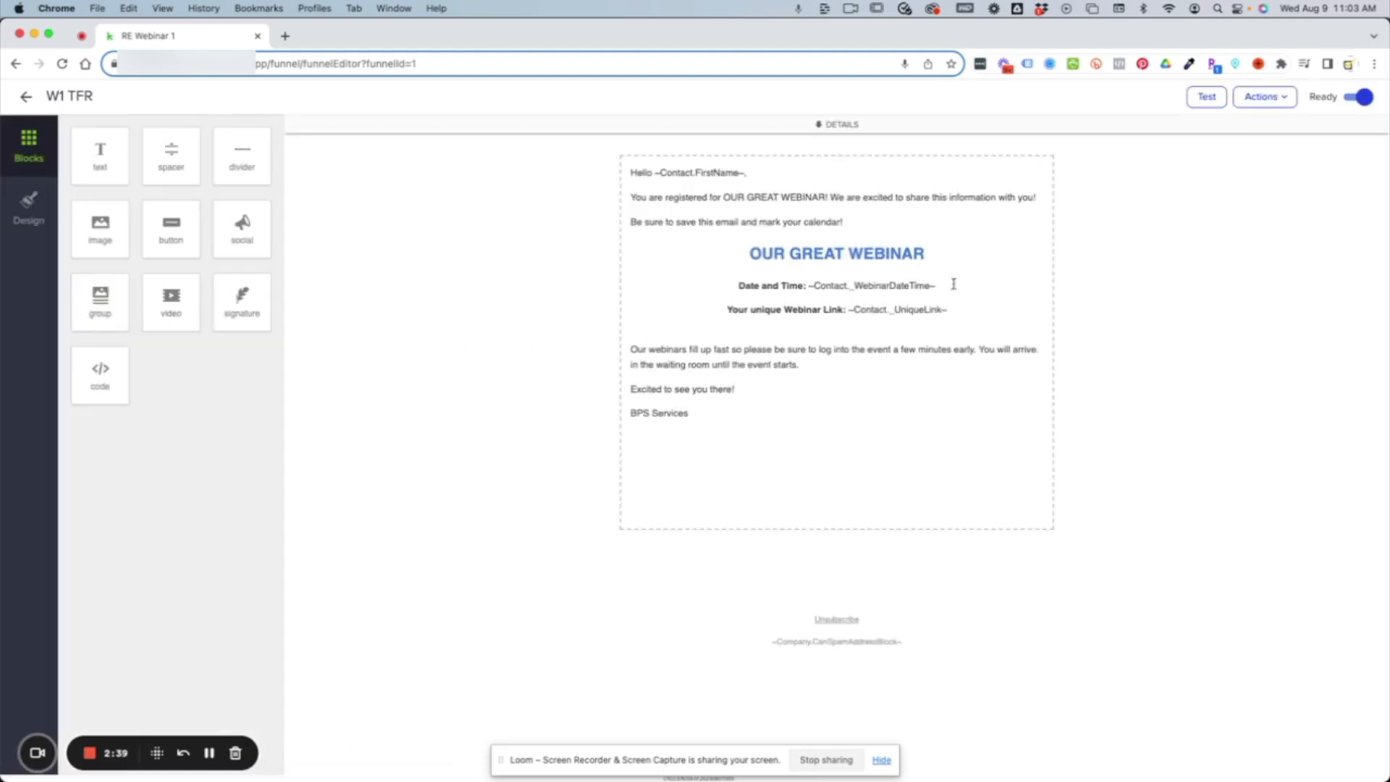
{"action": "left_click_drag", "start_coordinate": [940, 283], "coordinate": [809, 336]}
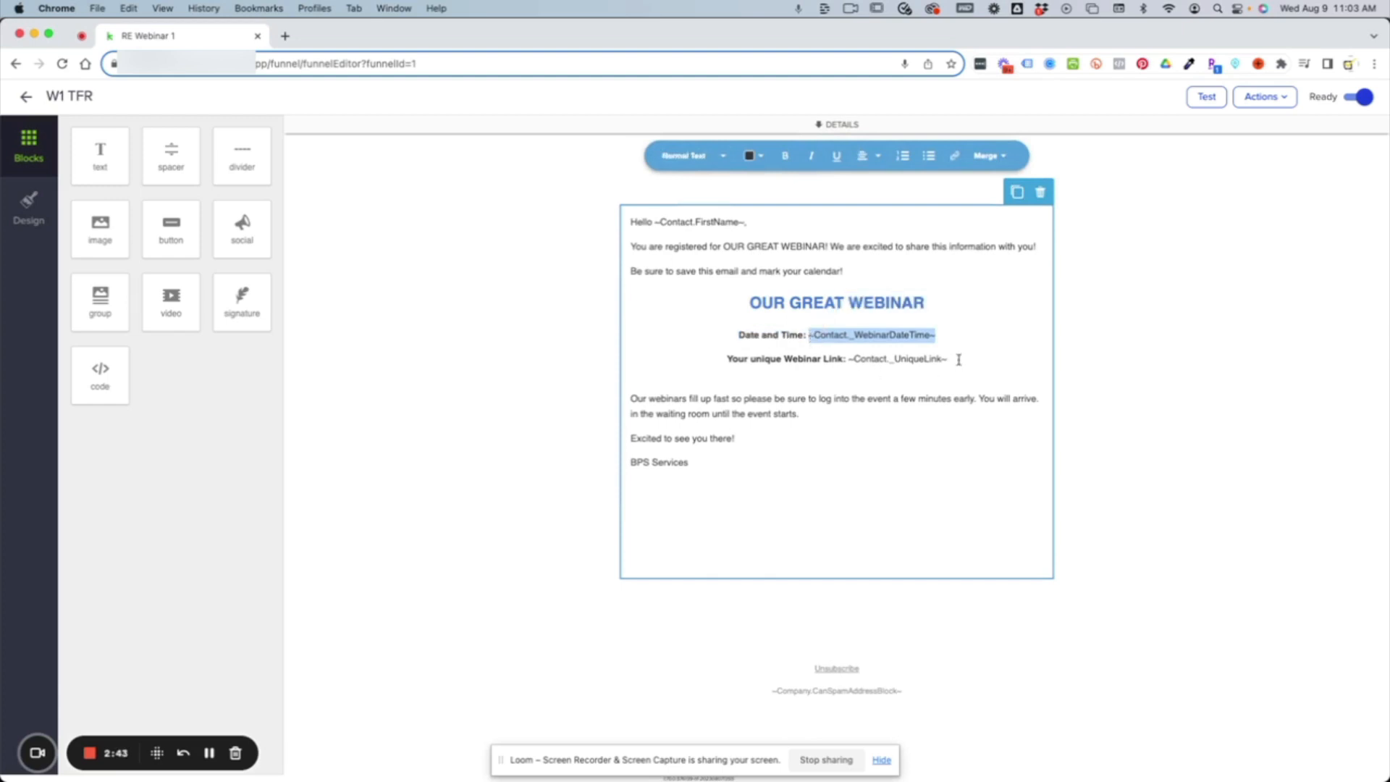
{"action": "left_click_drag", "start_coordinate": [957, 359], "coordinate": [848, 360]}
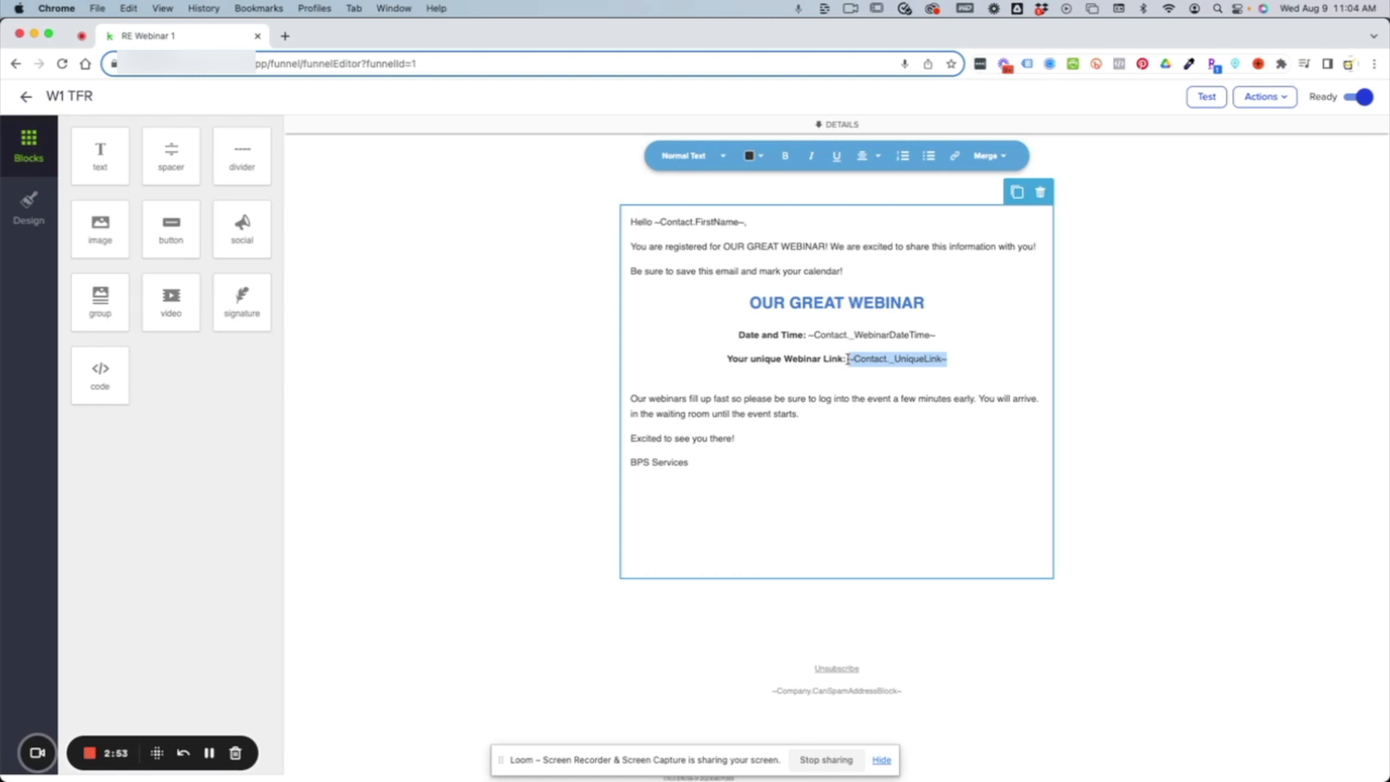
Expand the W1 TFR email's details and examine its subject line and preview text.
{"action": "left_click", "coordinate": [833, 130]}
{"action": "left_click_drag", "start_coordinate": [540, 192], "coordinate": [435, 191]}
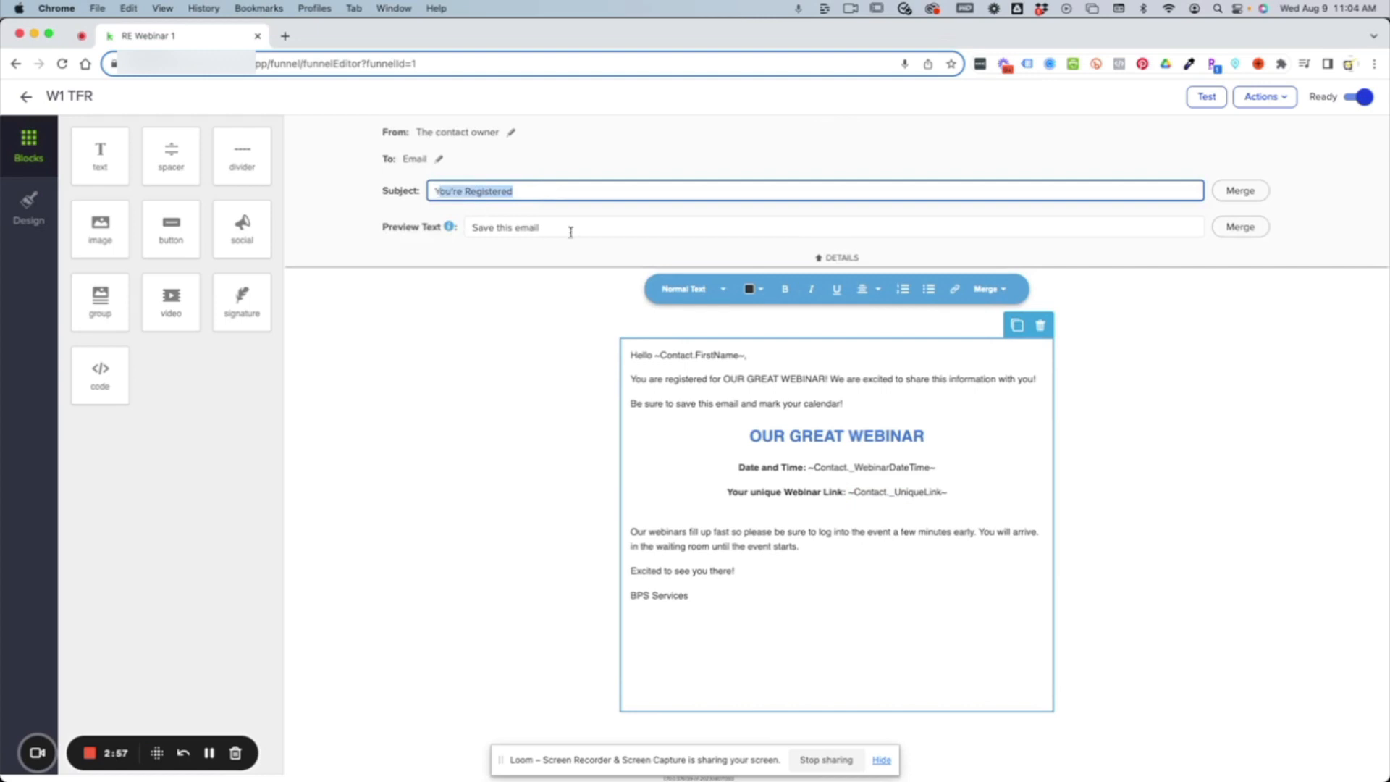
{"action": "left_click_drag", "start_coordinate": [553, 228], "coordinate": [468, 228]}
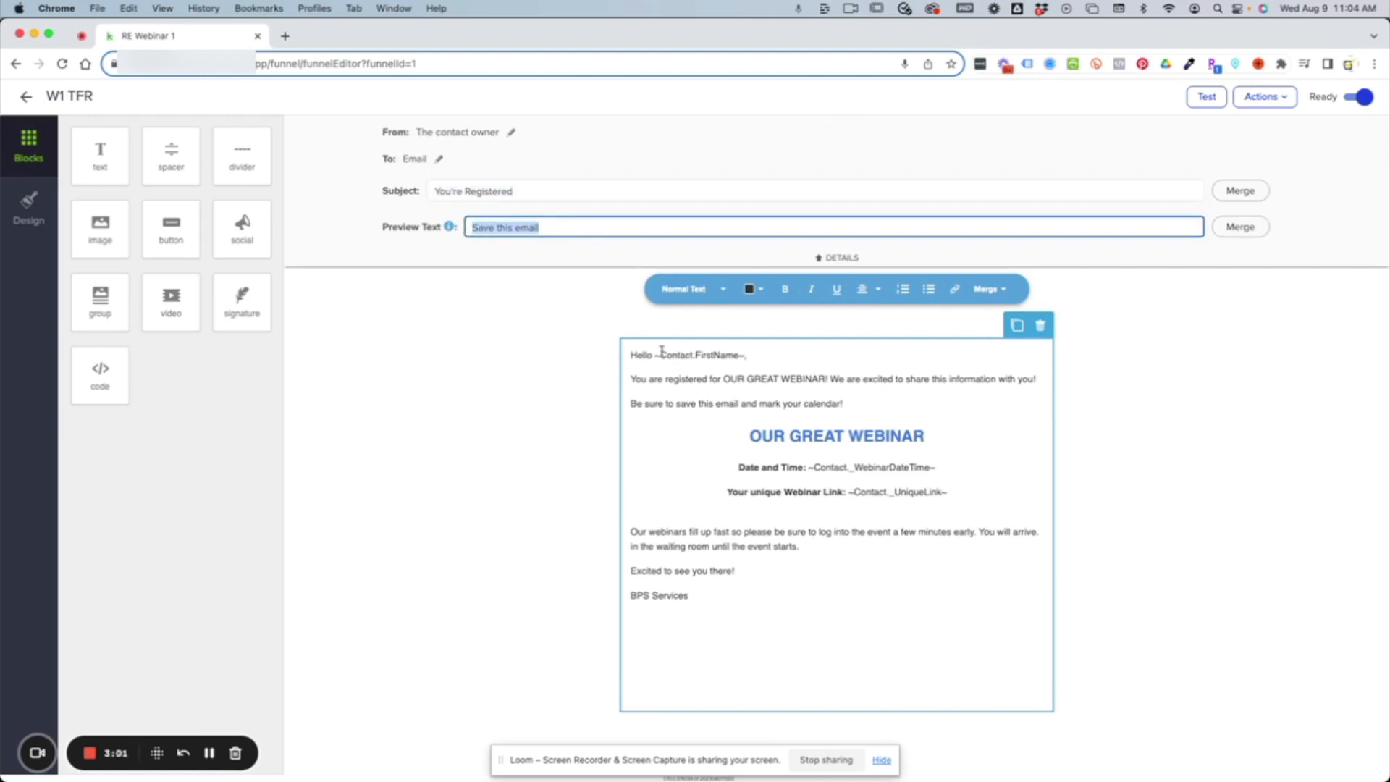
Browse the common and custom contact merge fields for the email's greeting, and return to the TFR + Reminders - Tag sequence.
{"action": "left_click_drag", "start_coordinate": [655, 355], "coordinate": [747, 356]}
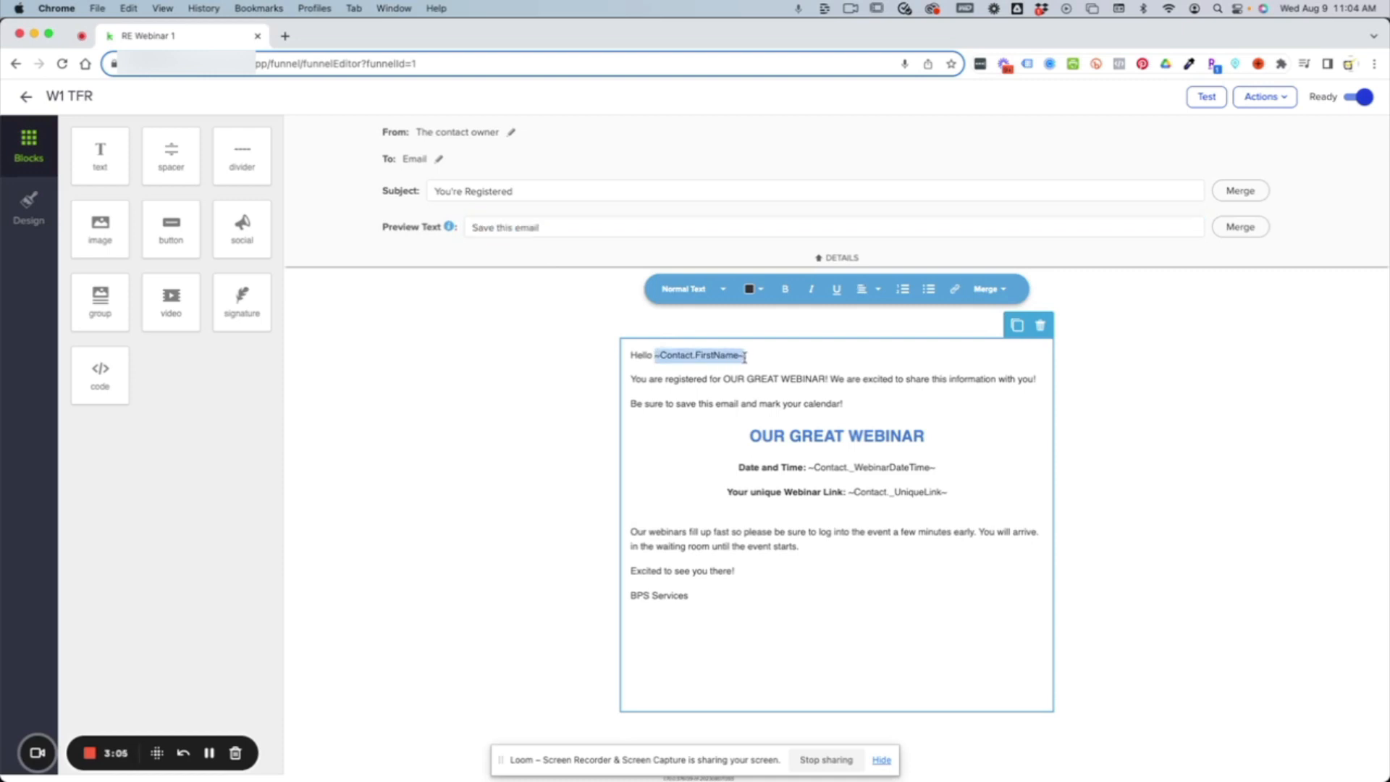
{"action": "left_click", "coordinate": [991, 292]}
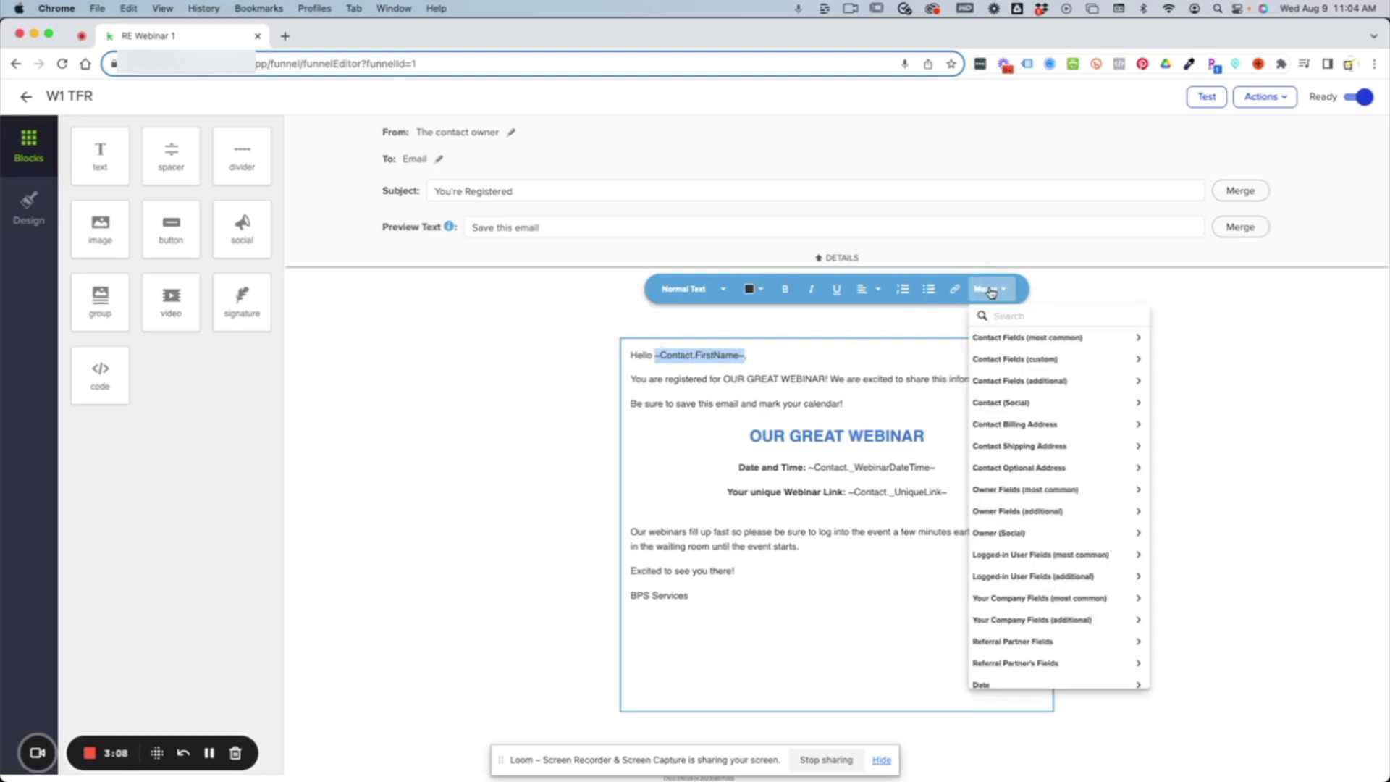
{"action": "left_click", "coordinate": [1003, 340]}
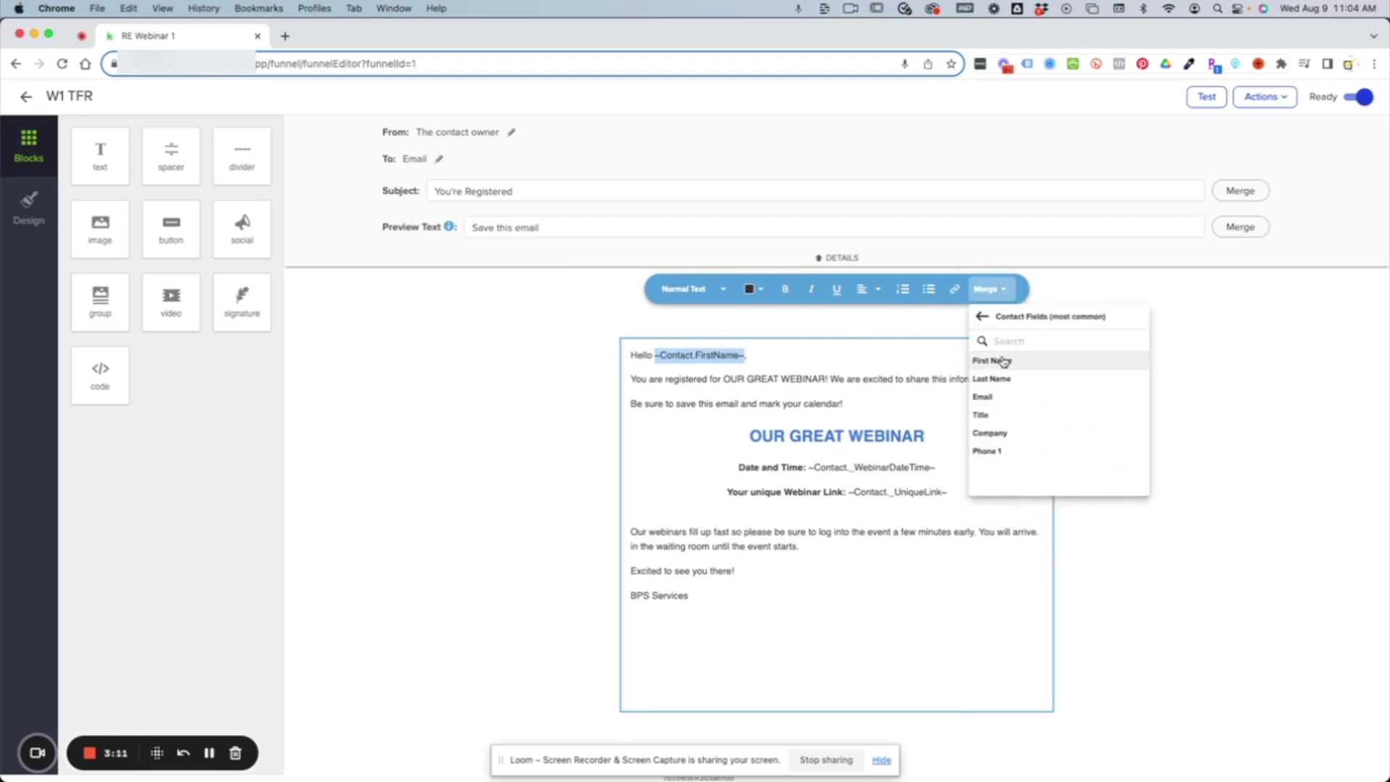
{"action": "left_click", "coordinate": [982, 316]}
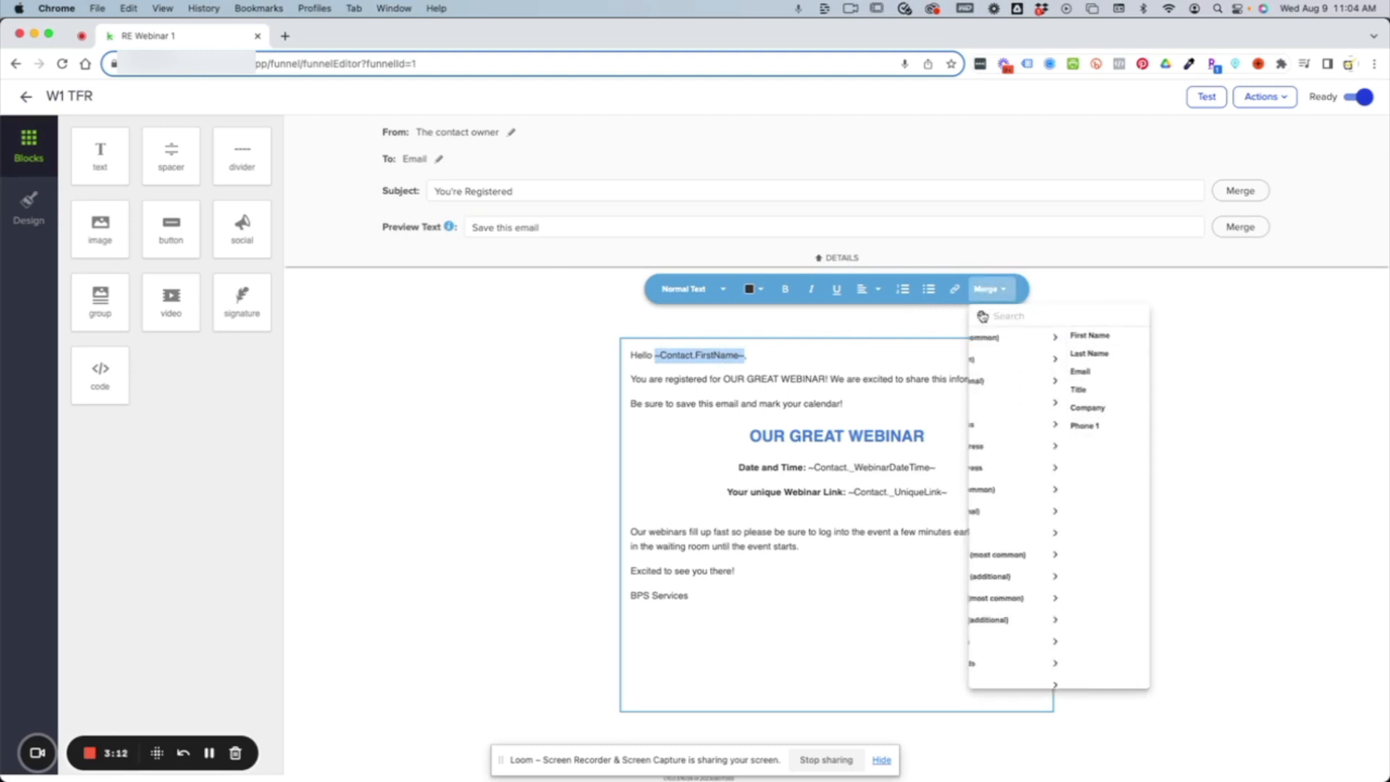
{"action": "left_click", "coordinate": [1043, 359]}
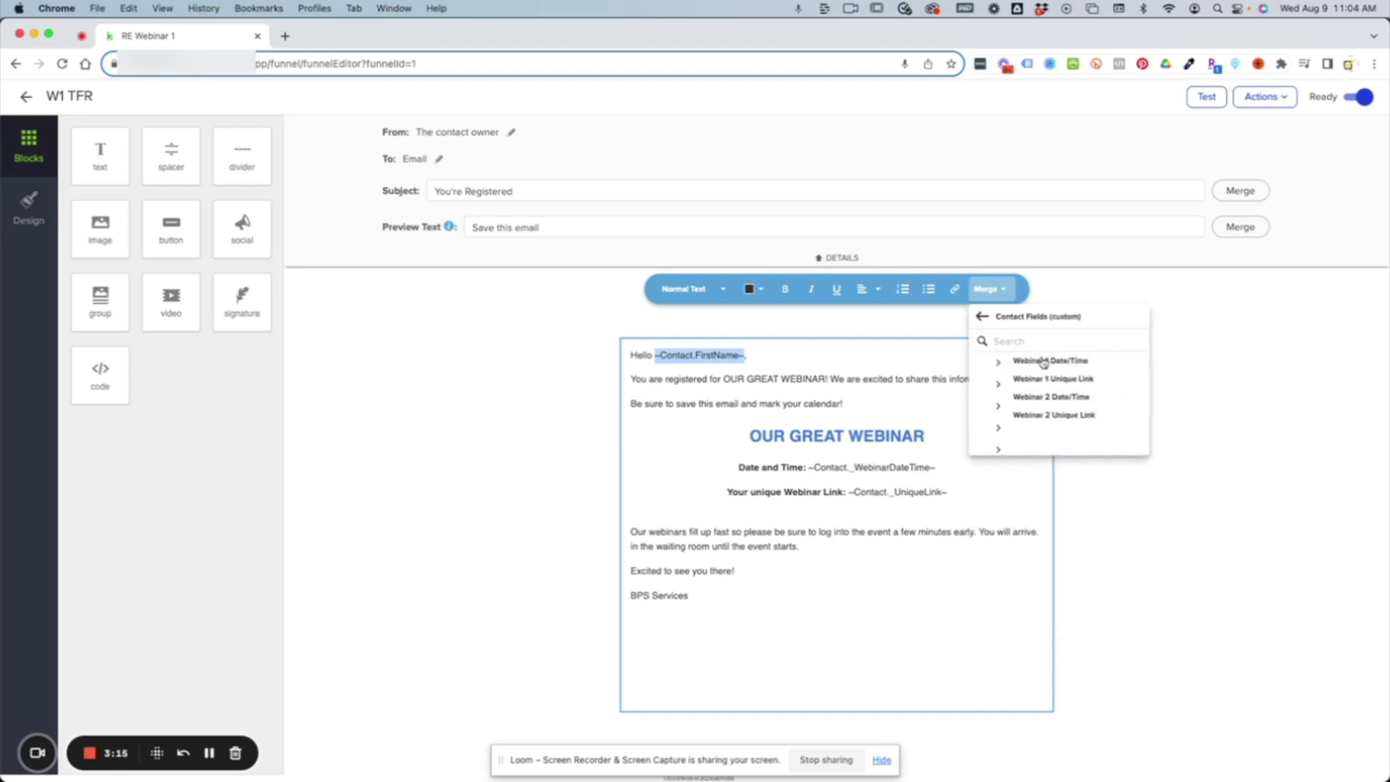
{"action": "left_click", "coordinate": [982, 318]}
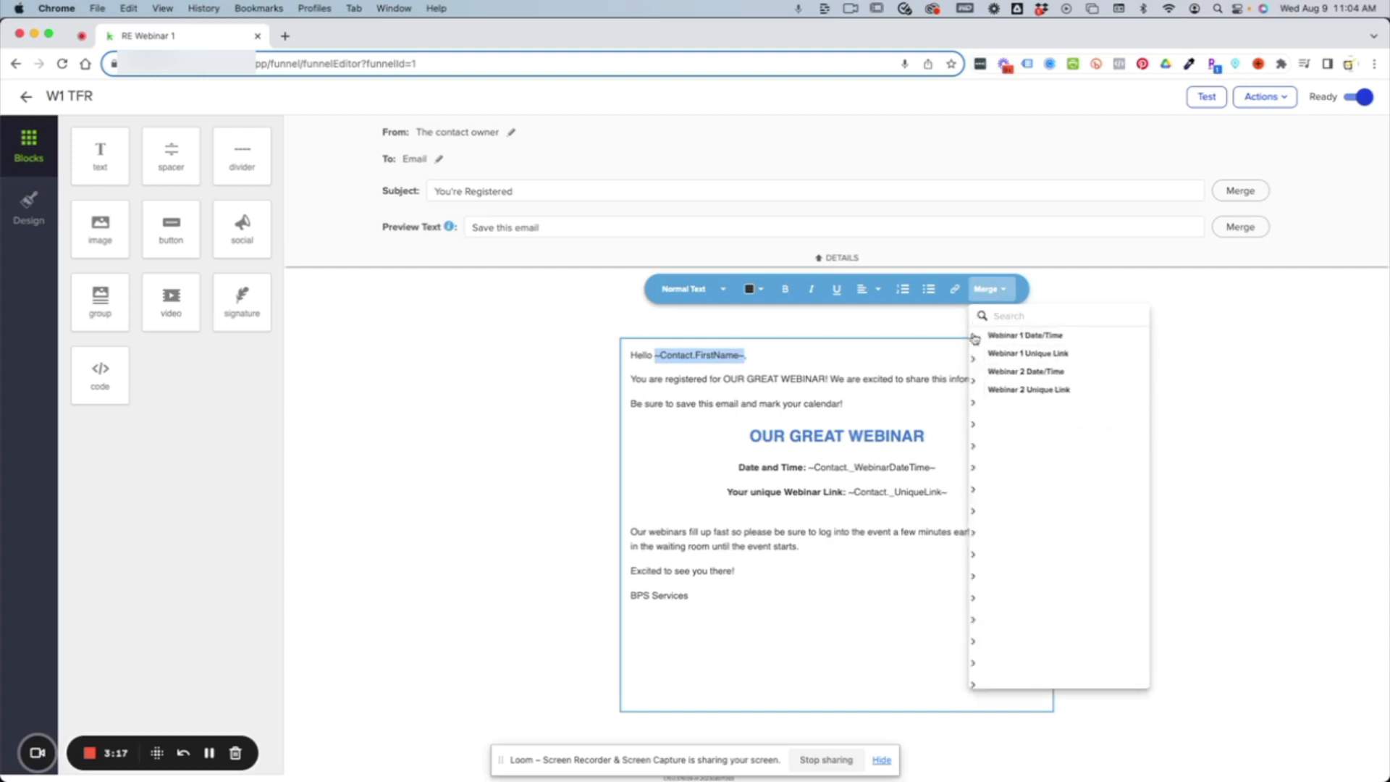
{"action": "left_click", "coordinate": [895, 440]}
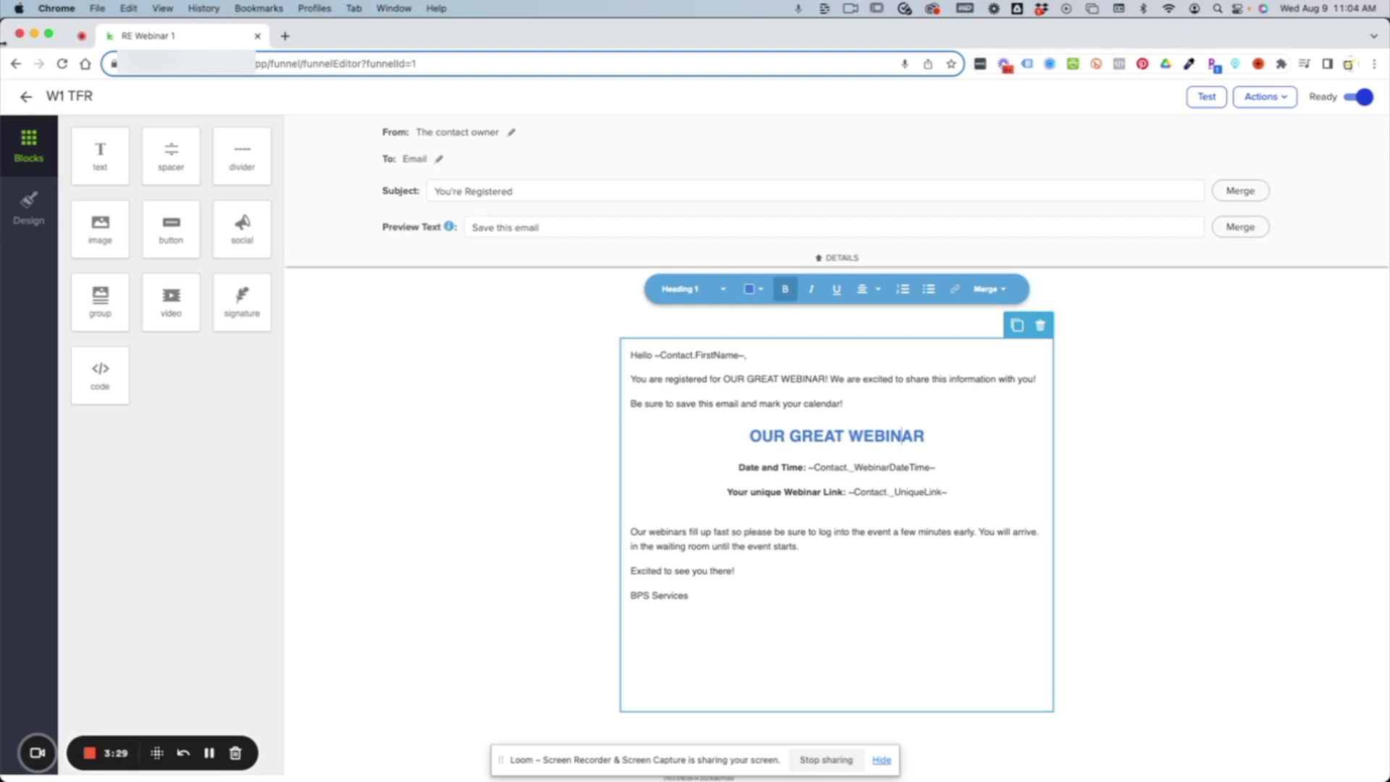
{"action": "left_click", "coordinate": [26, 99]}
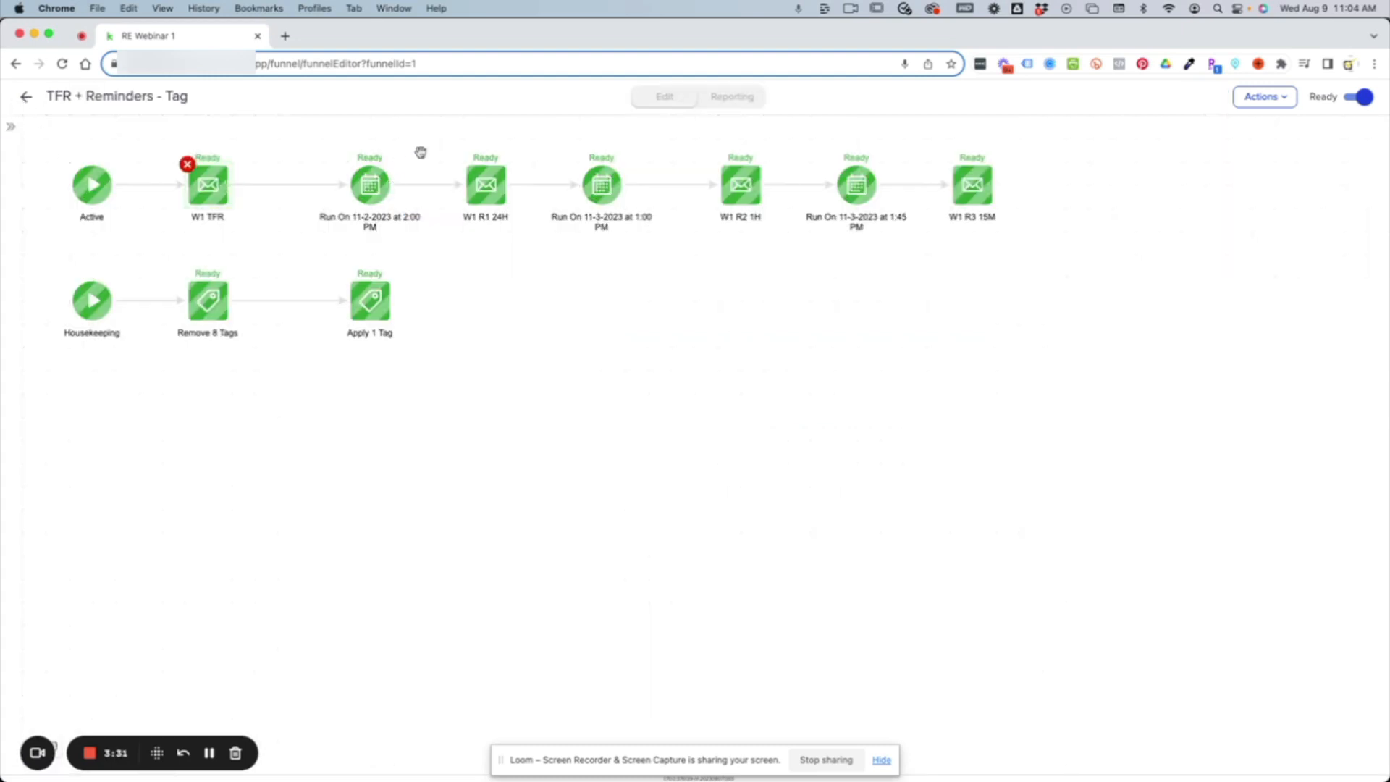
Inspect the date timer that precedes the W1 R1 24H reminder email, leaving its settings as they are.
{"action": "left_click", "coordinate": [370, 194]}
{"action": "left_click", "coordinate": [432, 213]}
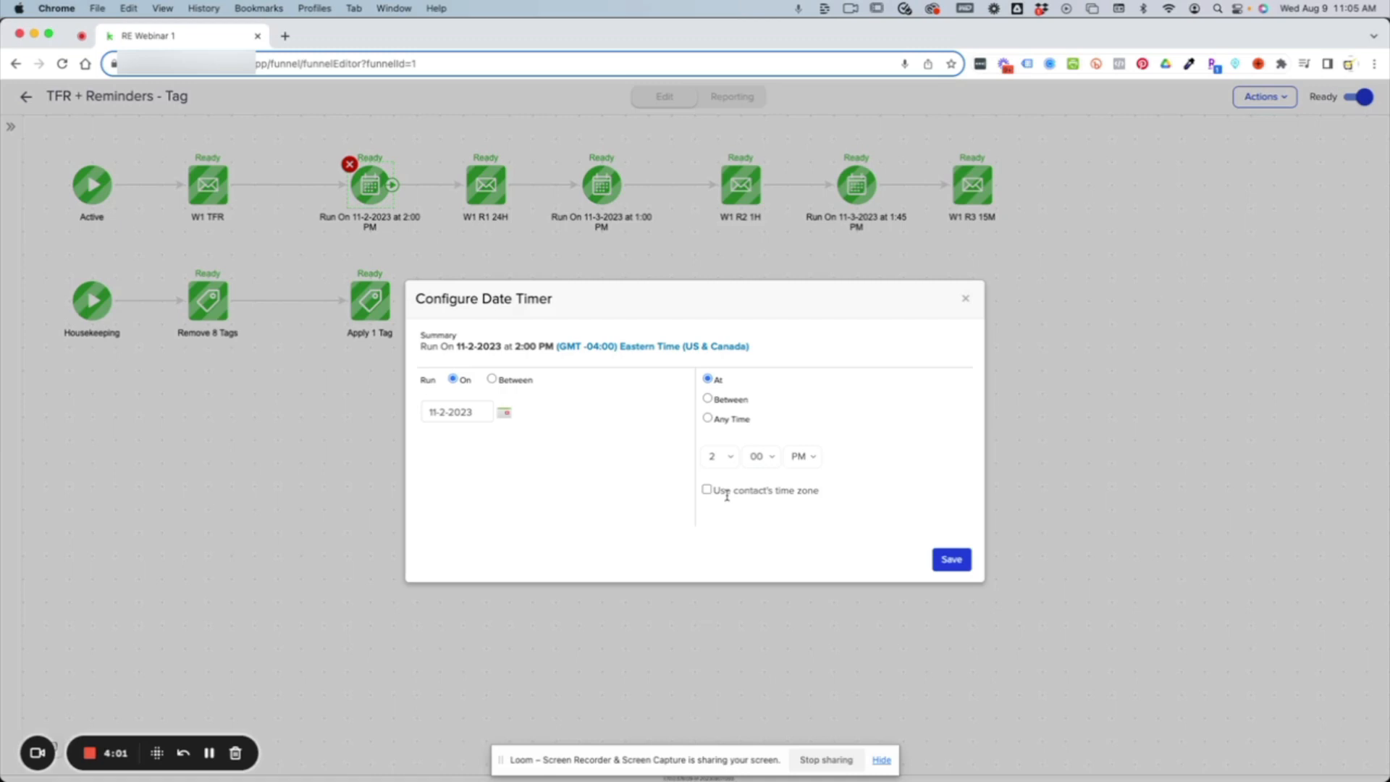
{"action": "left_click", "coordinate": [966, 301]}
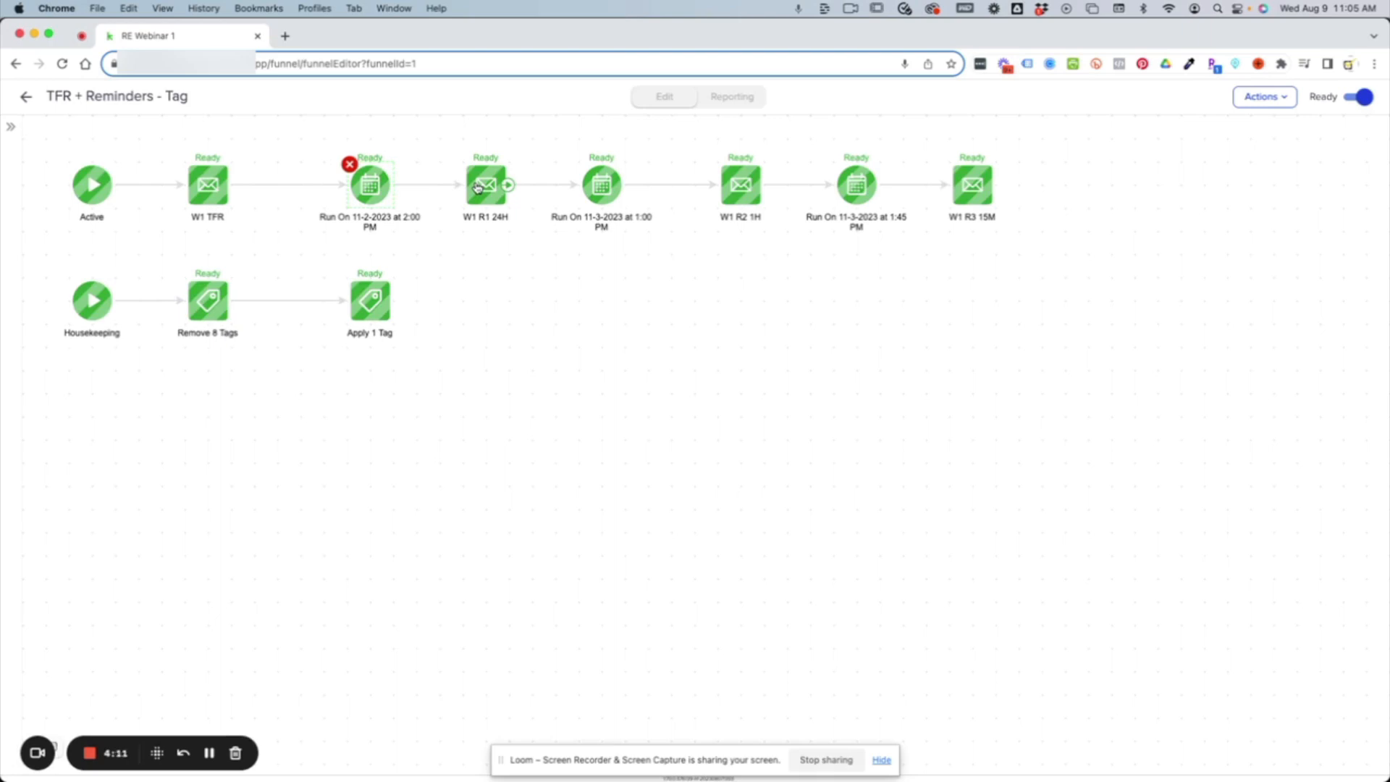
{"action": "left_click_drag", "start_coordinate": [507, 185], "coordinate": [568, 186]}
{"action": "left_click_drag", "start_coordinate": [567, 186], "coordinate": [584, 188]}
Review the tags removed and applied in the Housekeeping branch, and return to the main funnel.
{"action": "left_click", "coordinate": [204, 303]}
{"action": "left_click", "coordinate": [261, 321]}
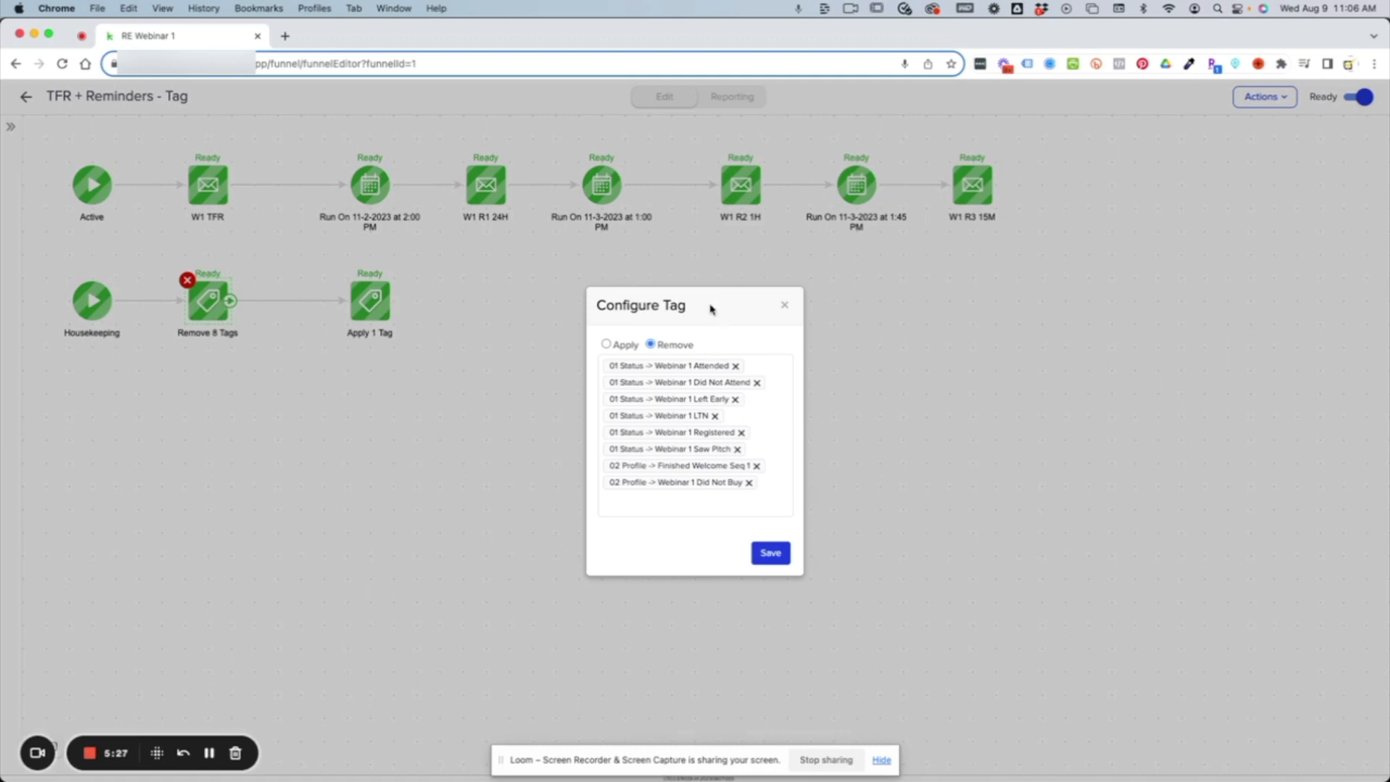
{"action": "left_click", "coordinate": [783, 307]}
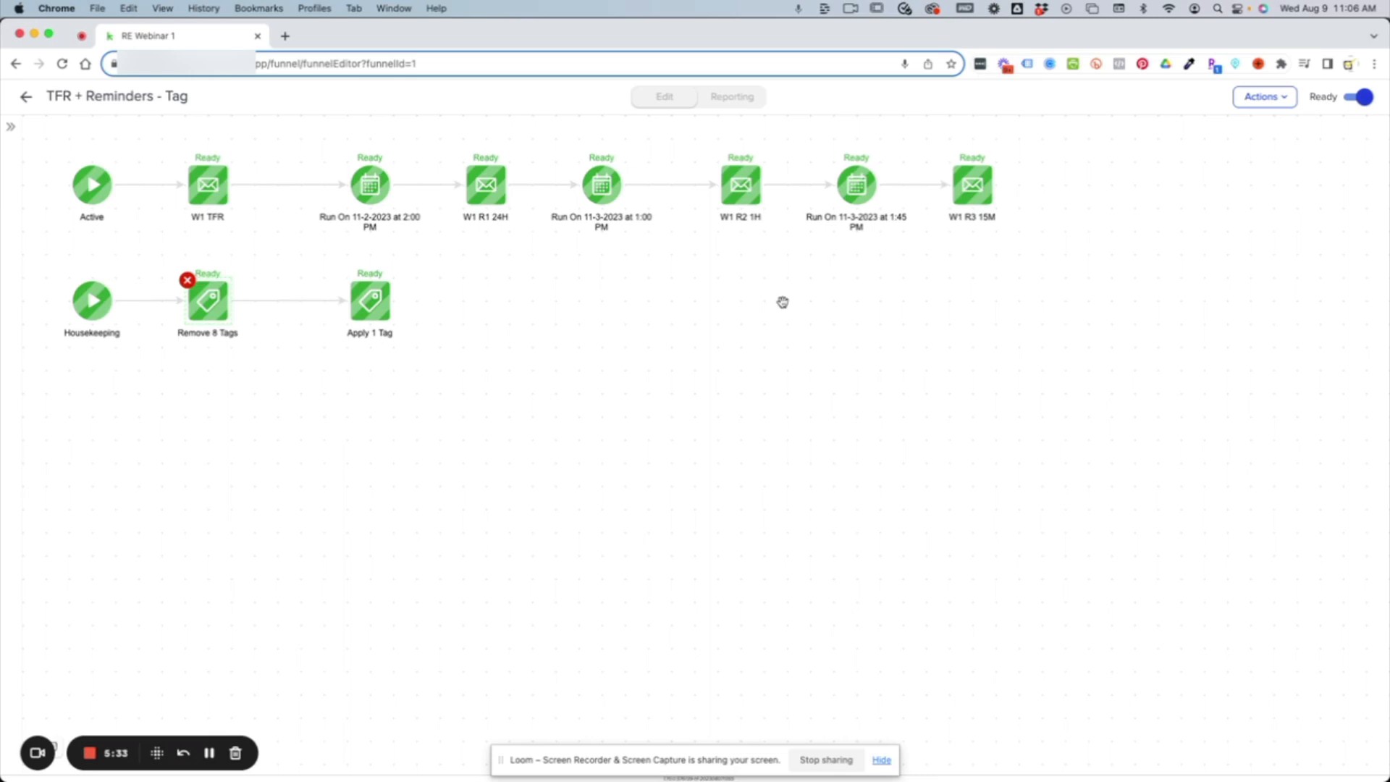
{"action": "left_click", "coordinate": [377, 307]}
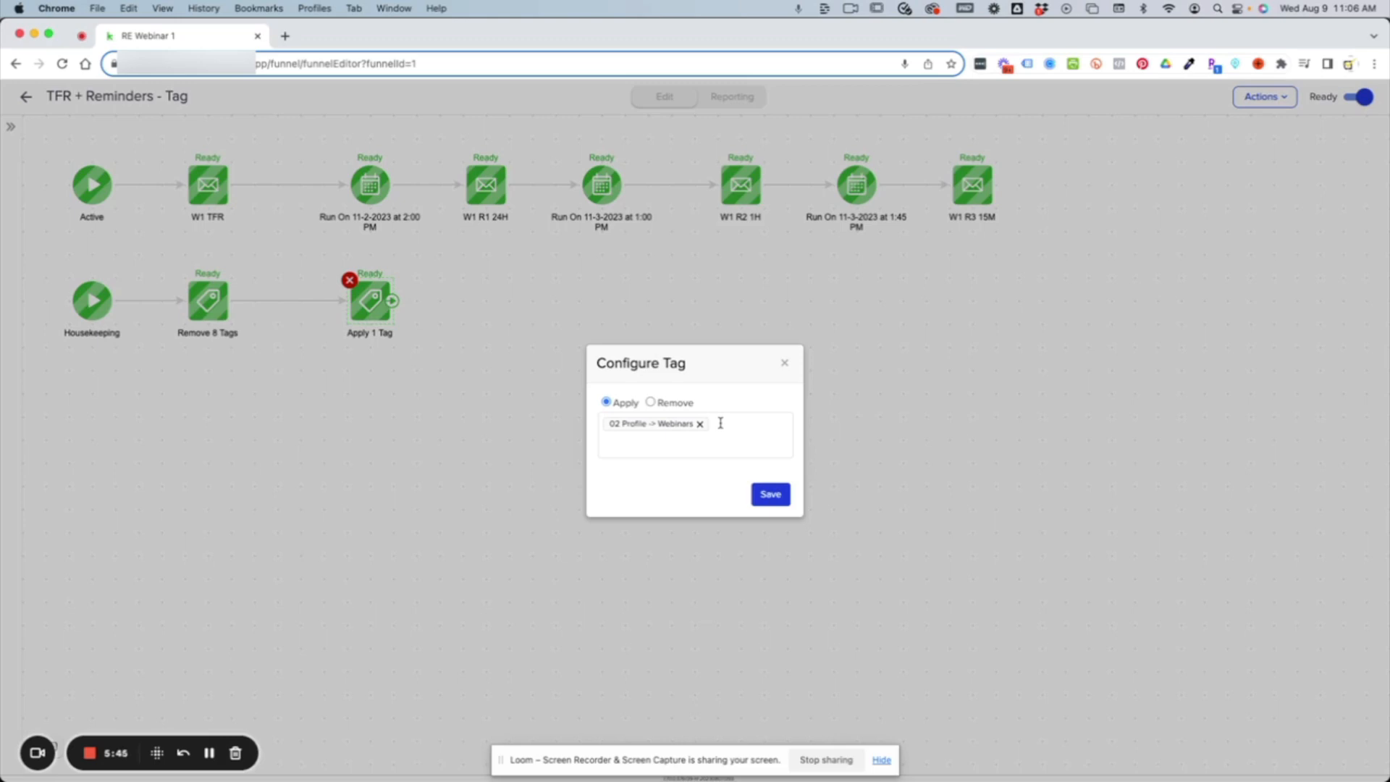
{"action": "left_click", "coordinate": [770, 494]}
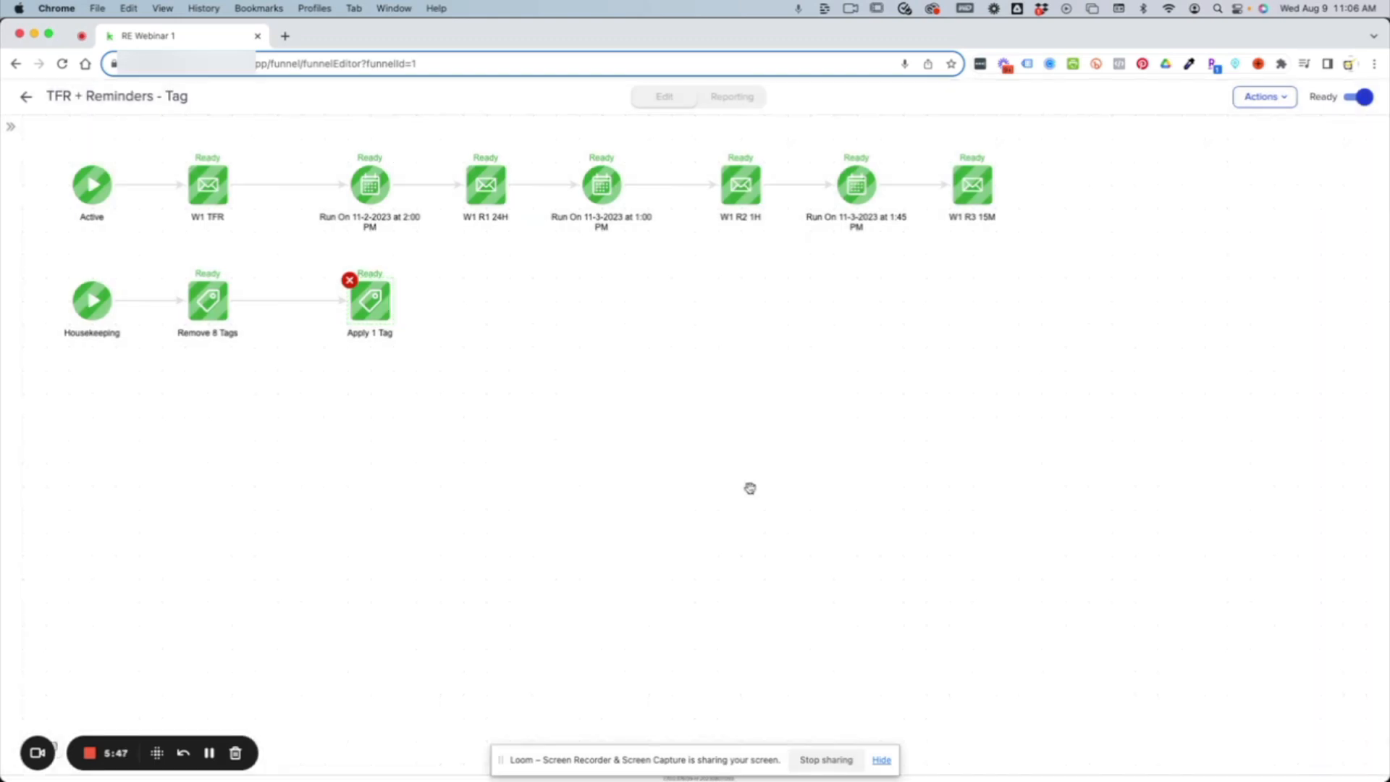
{"action": "left_click", "coordinate": [26, 97]}
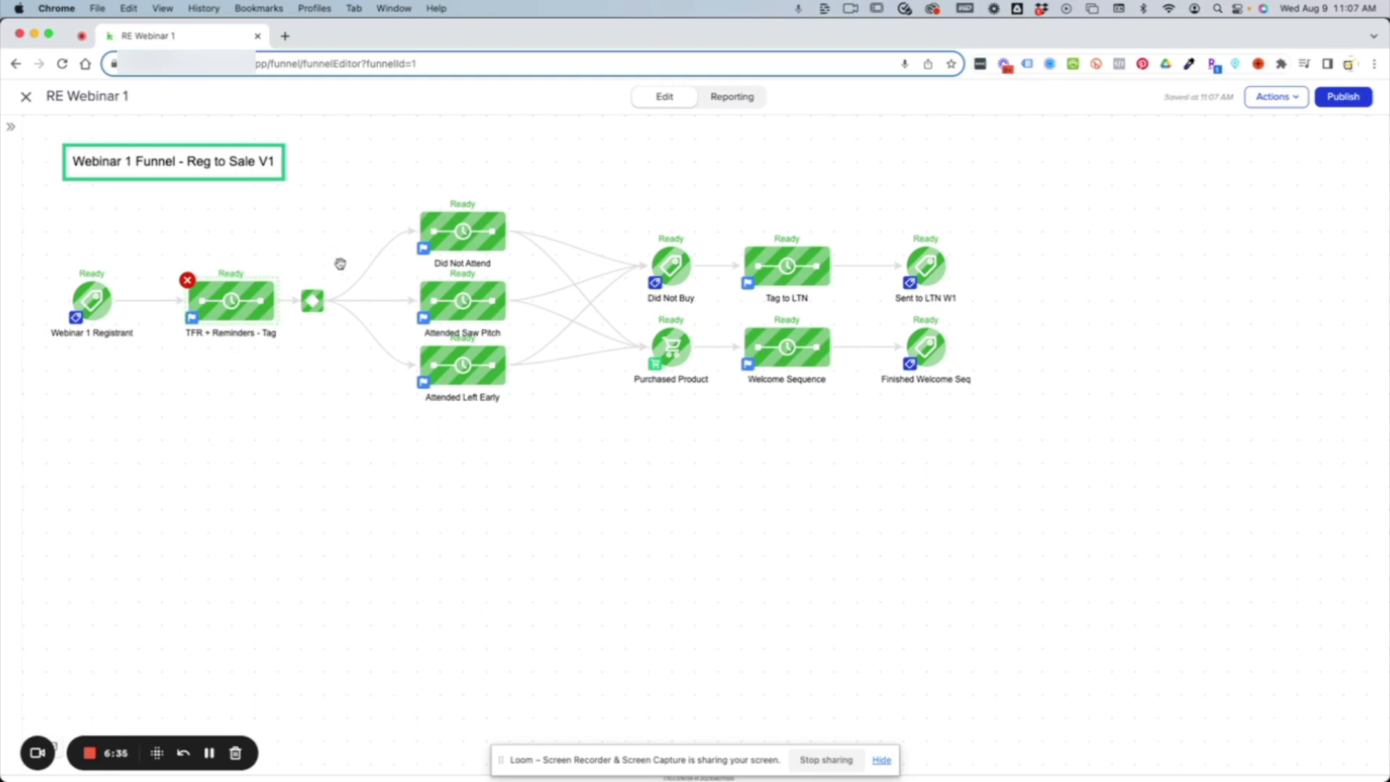
Examine the decision diamond's rules for the three attendance sequences, and return to the main funnel.
{"action": "double_click", "coordinate": [312, 301]}
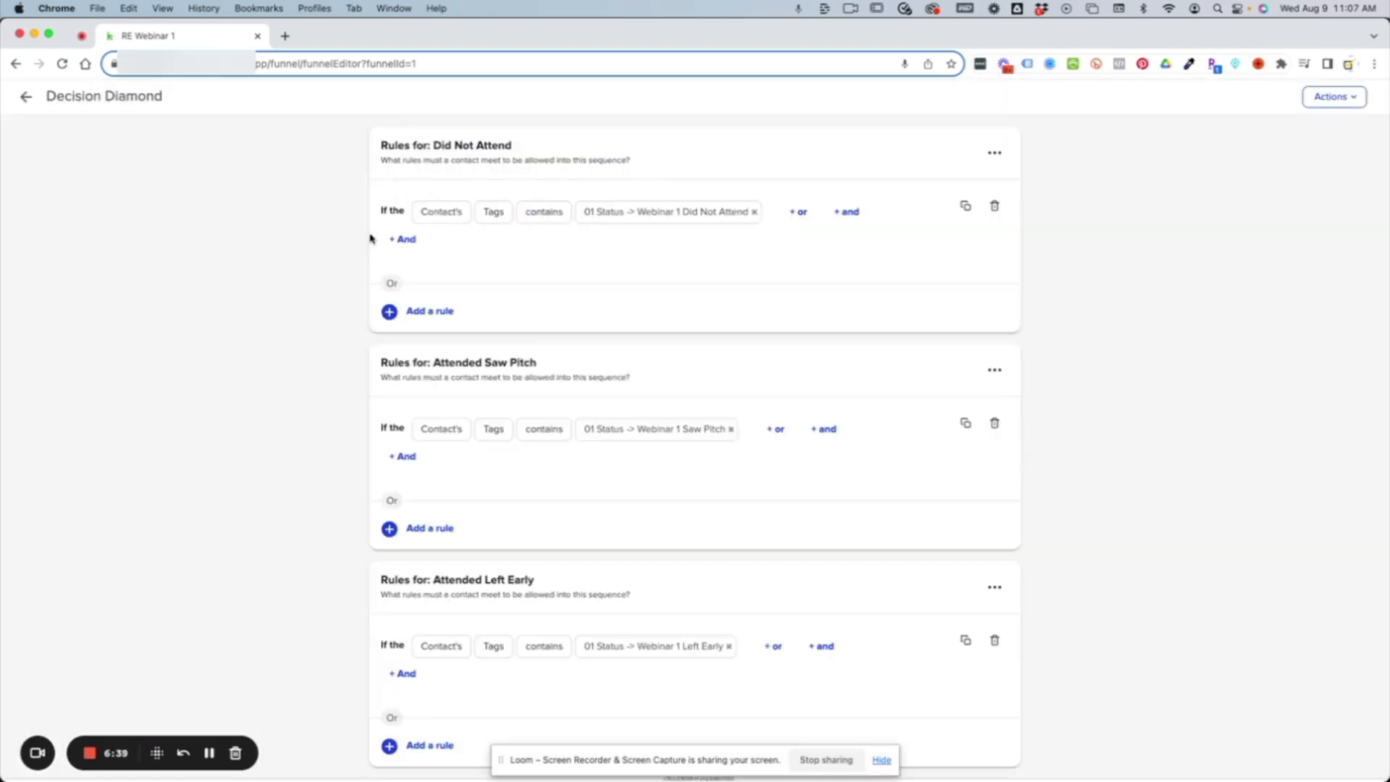
{"action": "left_click_drag", "start_coordinate": [519, 146], "coordinate": [433, 147]}
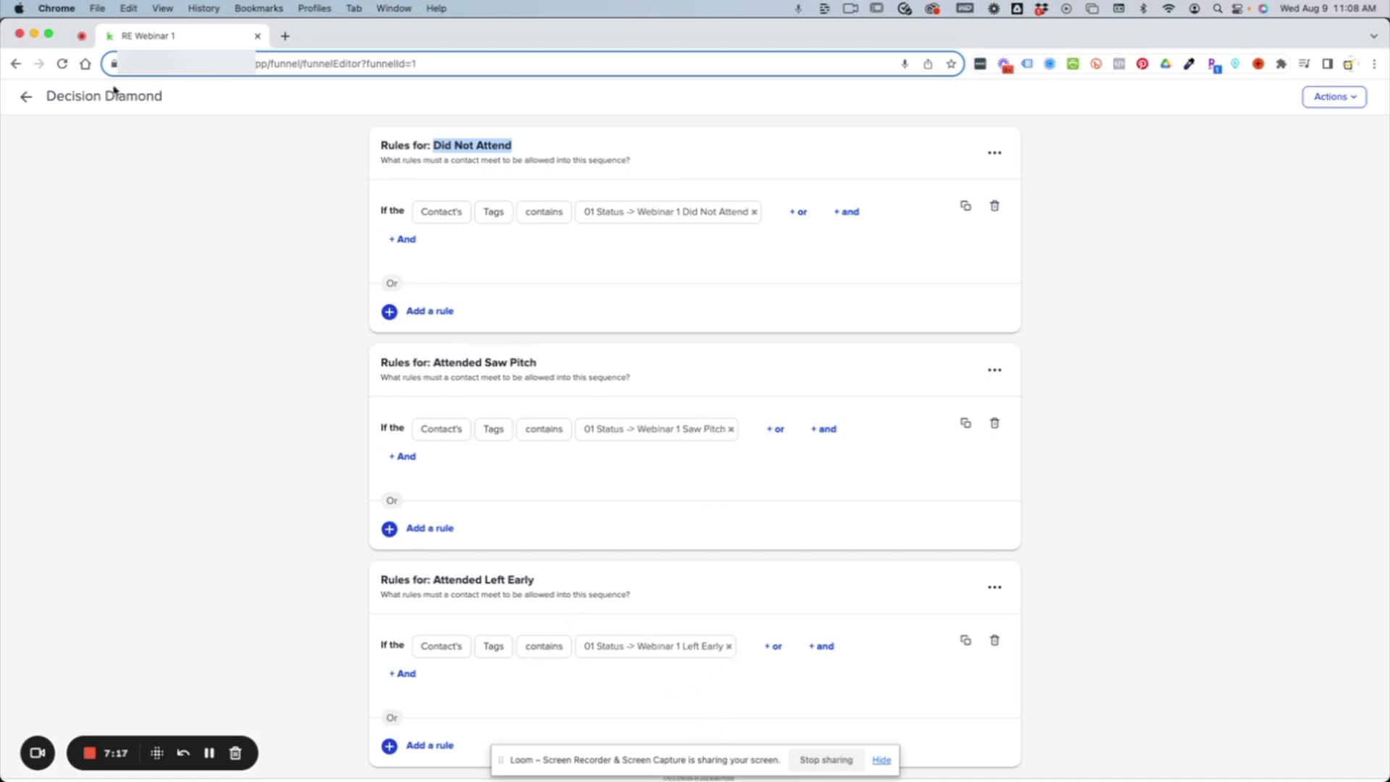
{"action": "left_click", "coordinate": [26, 98]}
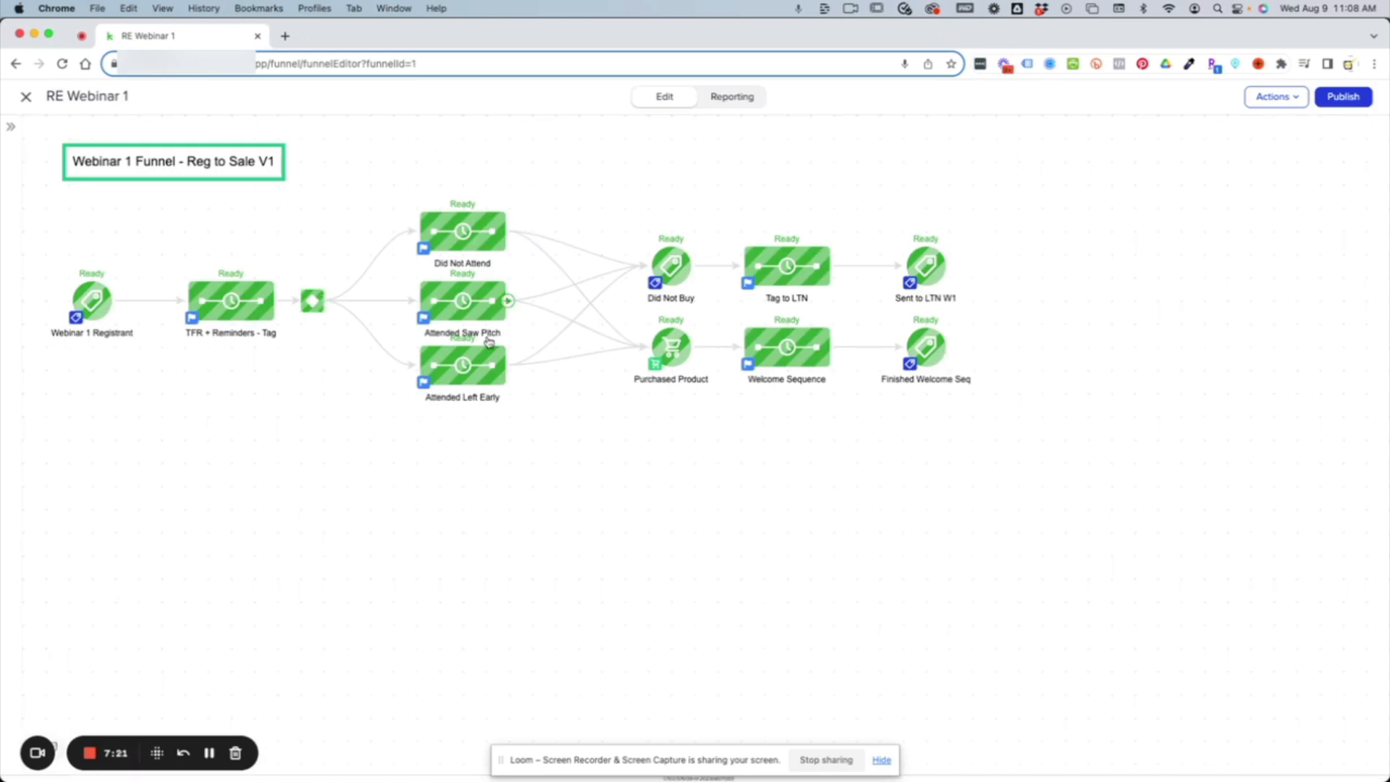
Open the Did Not Attend sequence and review its replay emails and timers.
{"action": "right_click", "coordinate": [465, 236]}
{"action": "left_click", "coordinate": [517, 257]}
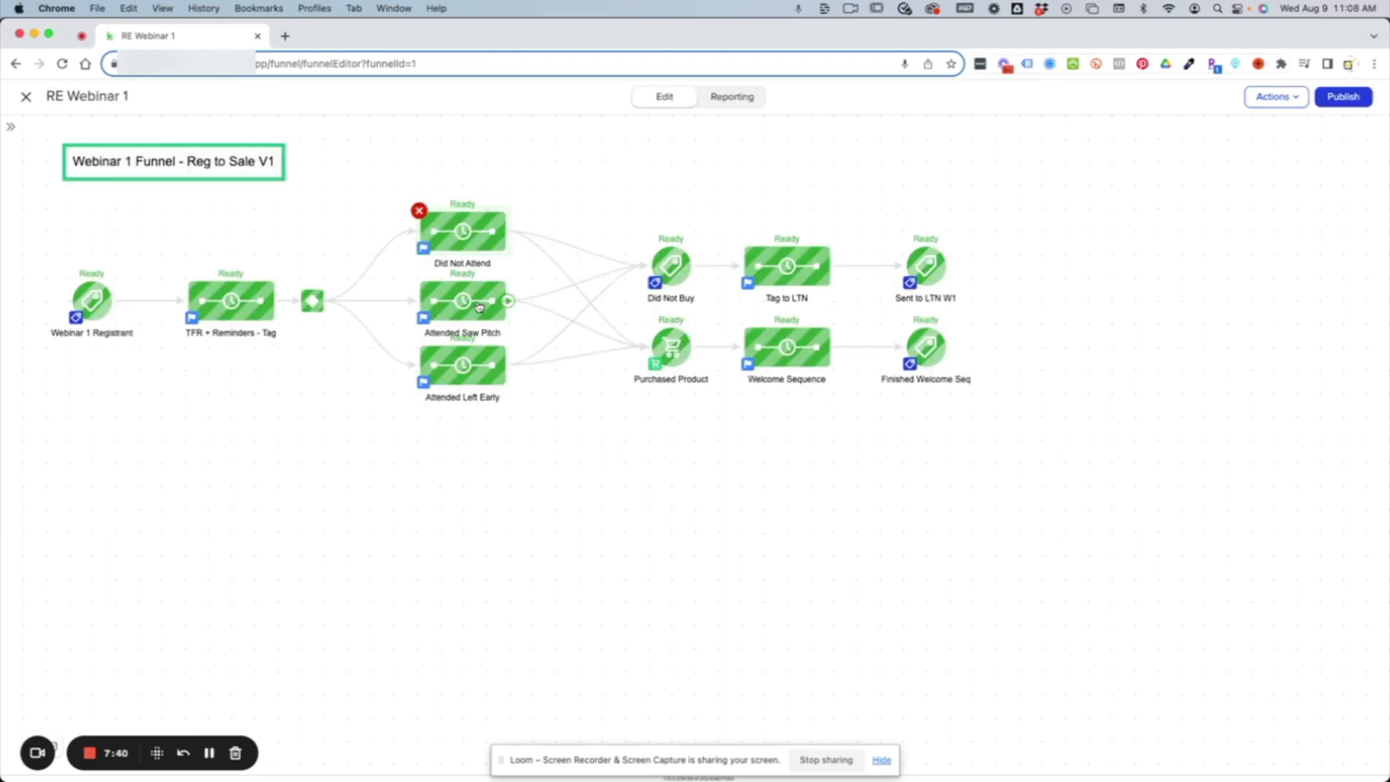
Review the Attended Saw Pitch sequence and the tag applied at its end, and return to the main funnel.
{"action": "left_click", "coordinate": [476, 301]}
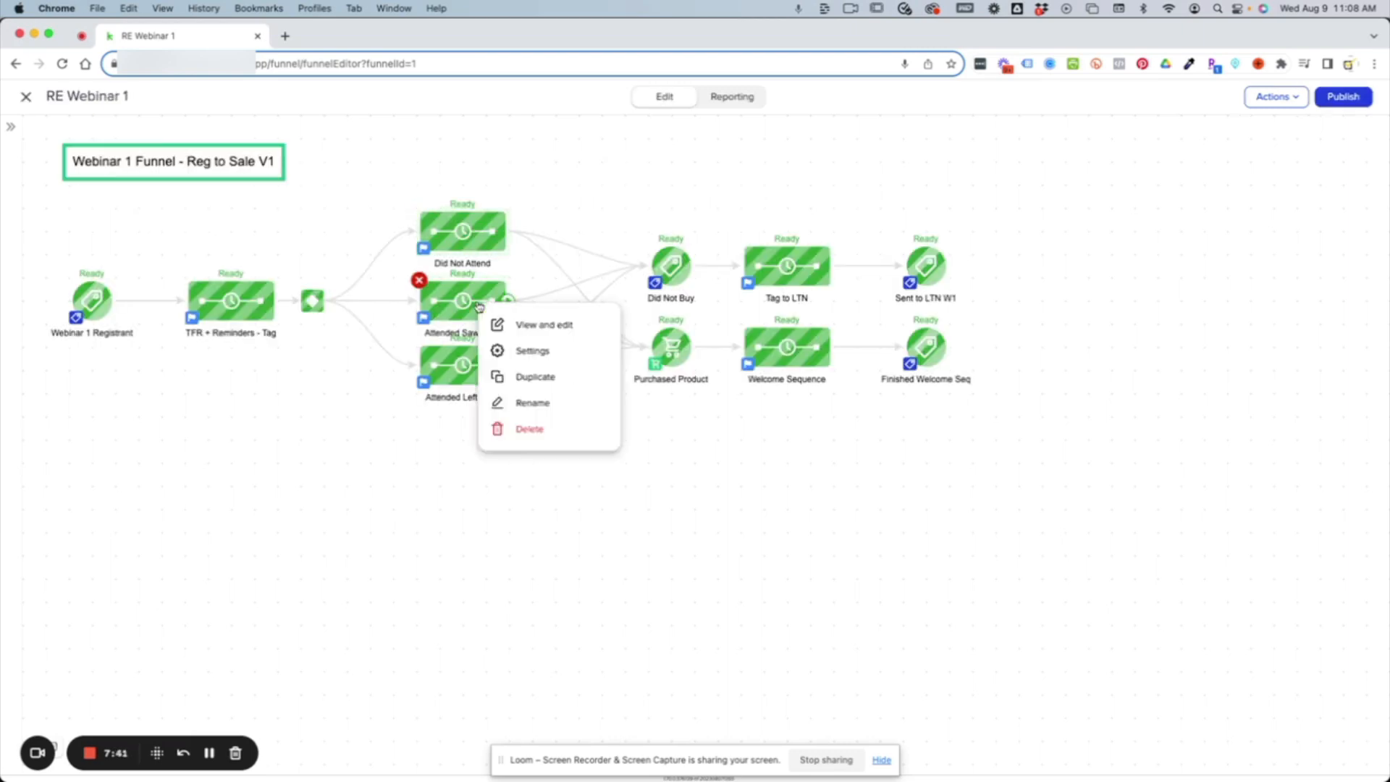
{"action": "left_click", "coordinate": [477, 301]}
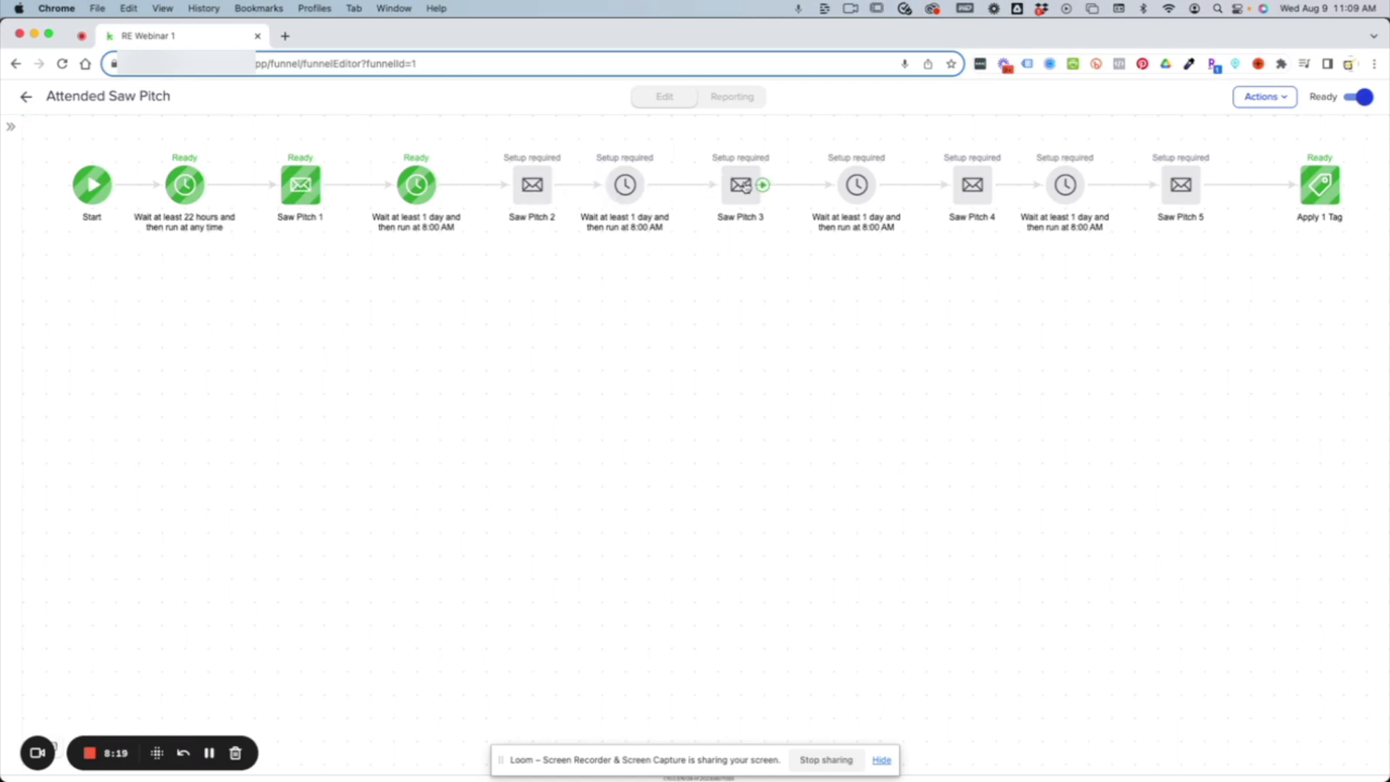
{"action": "left_click", "coordinate": [1329, 193]}
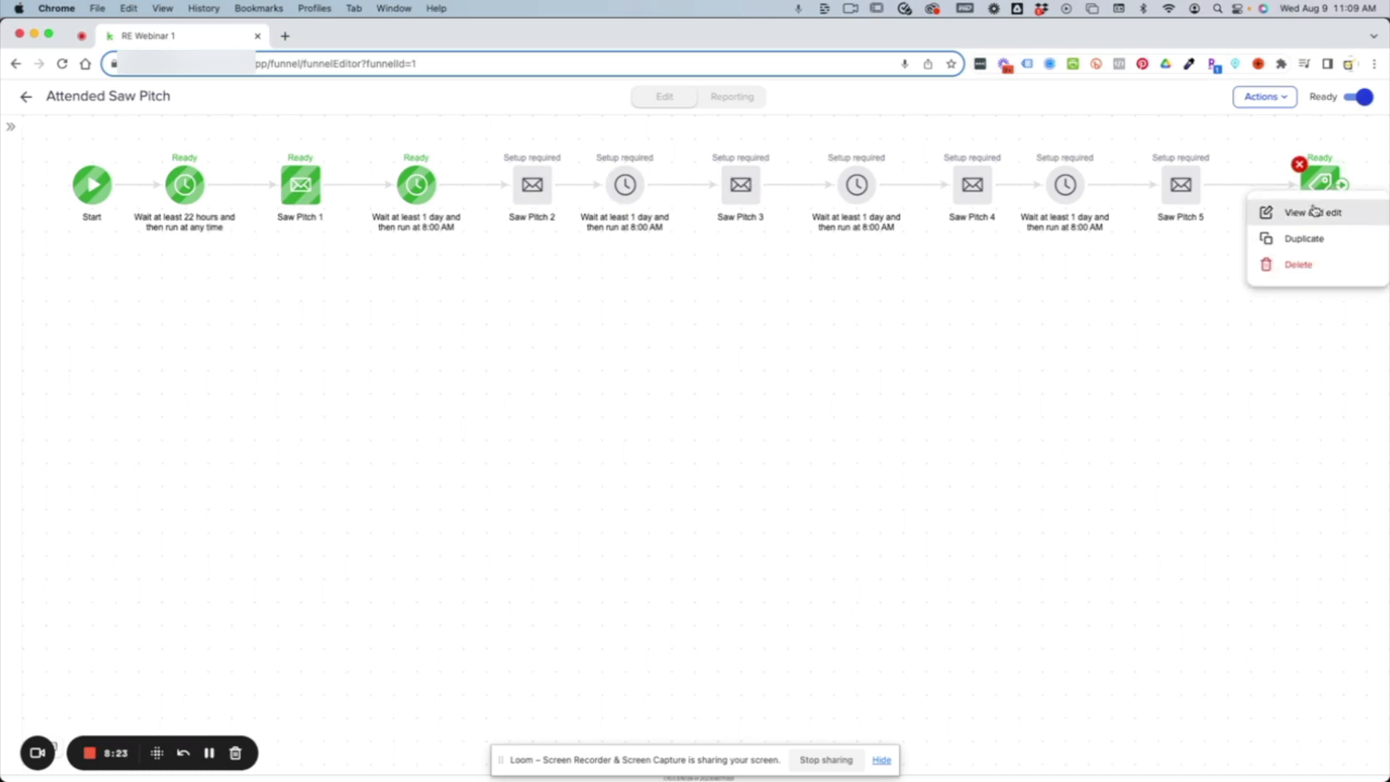
{"action": "left_click", "coordinate": [1311, 213]}
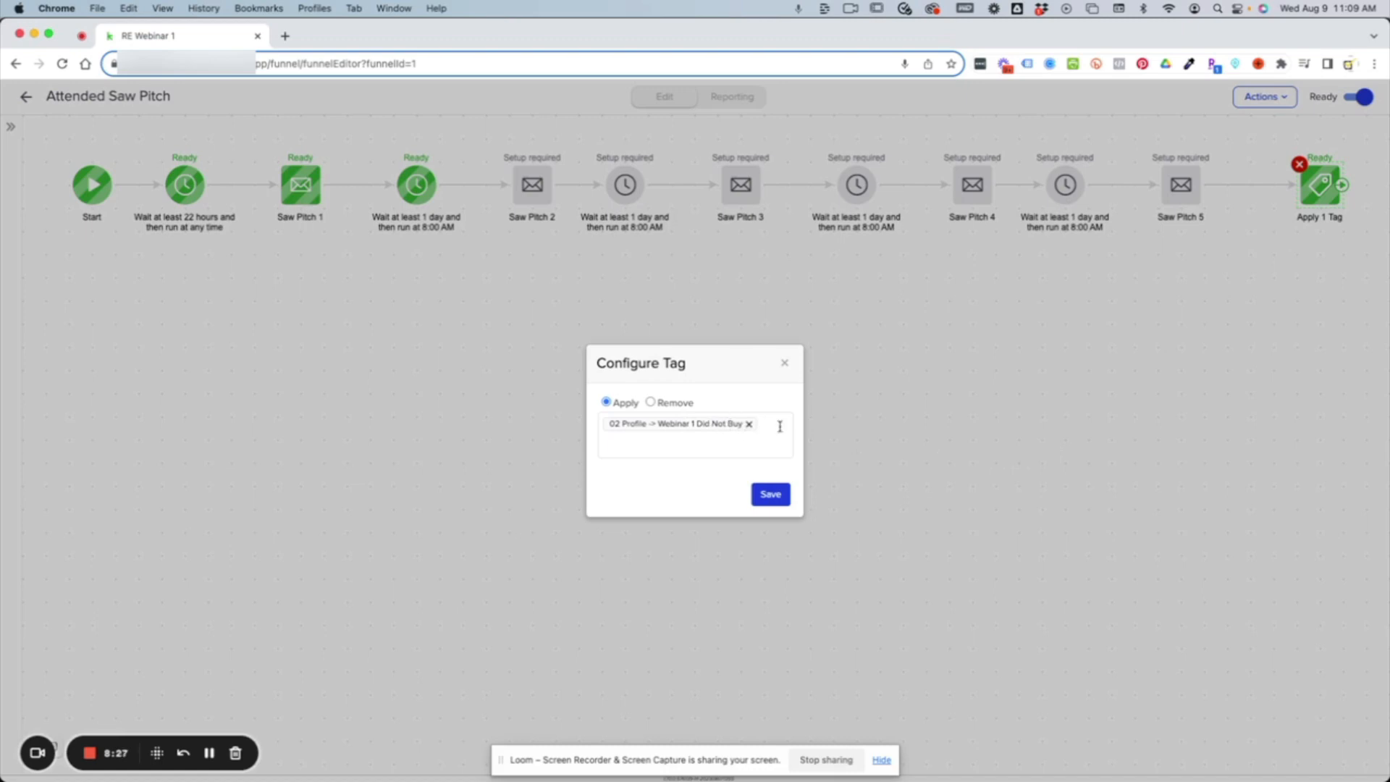
{"action": "left_click", "coordinate": [784, 364]}
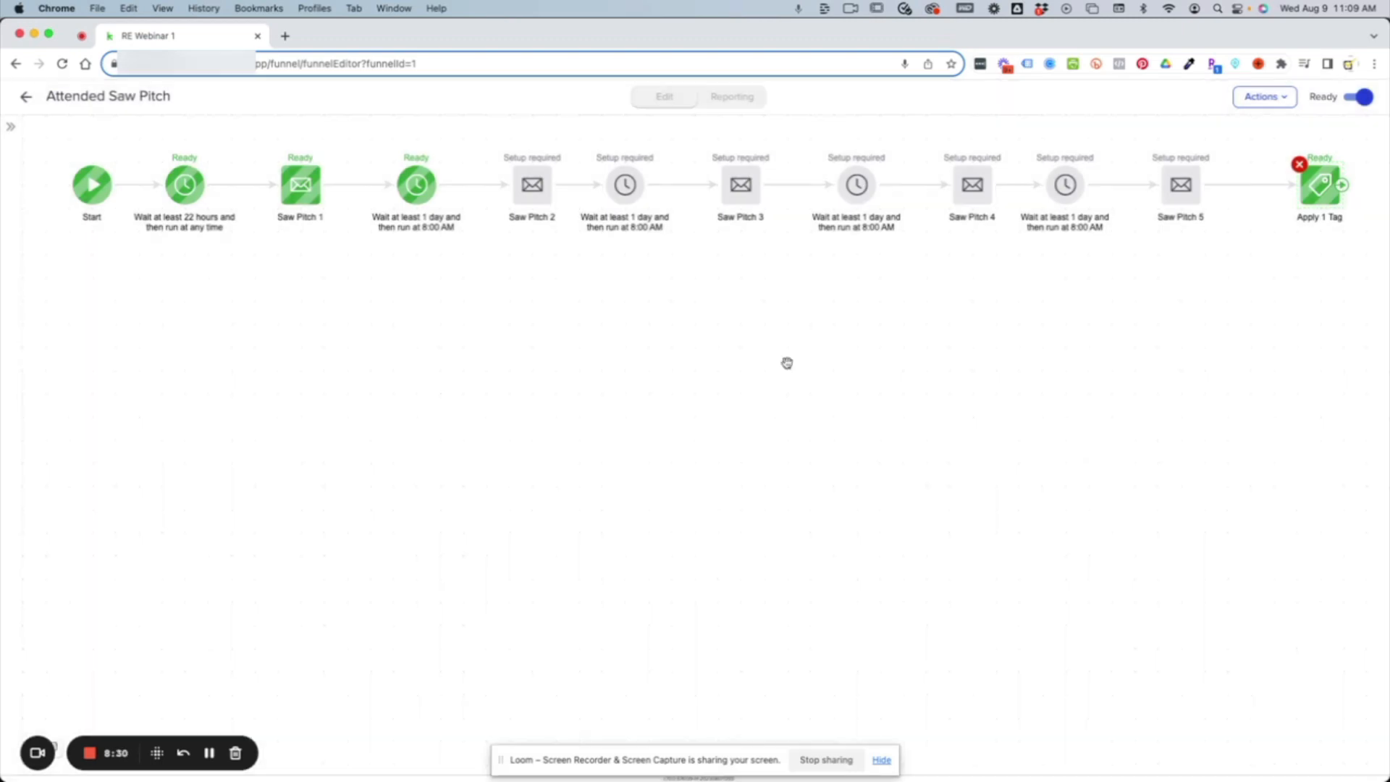
{"action": "left_click", "coordinate": [23, 99]}
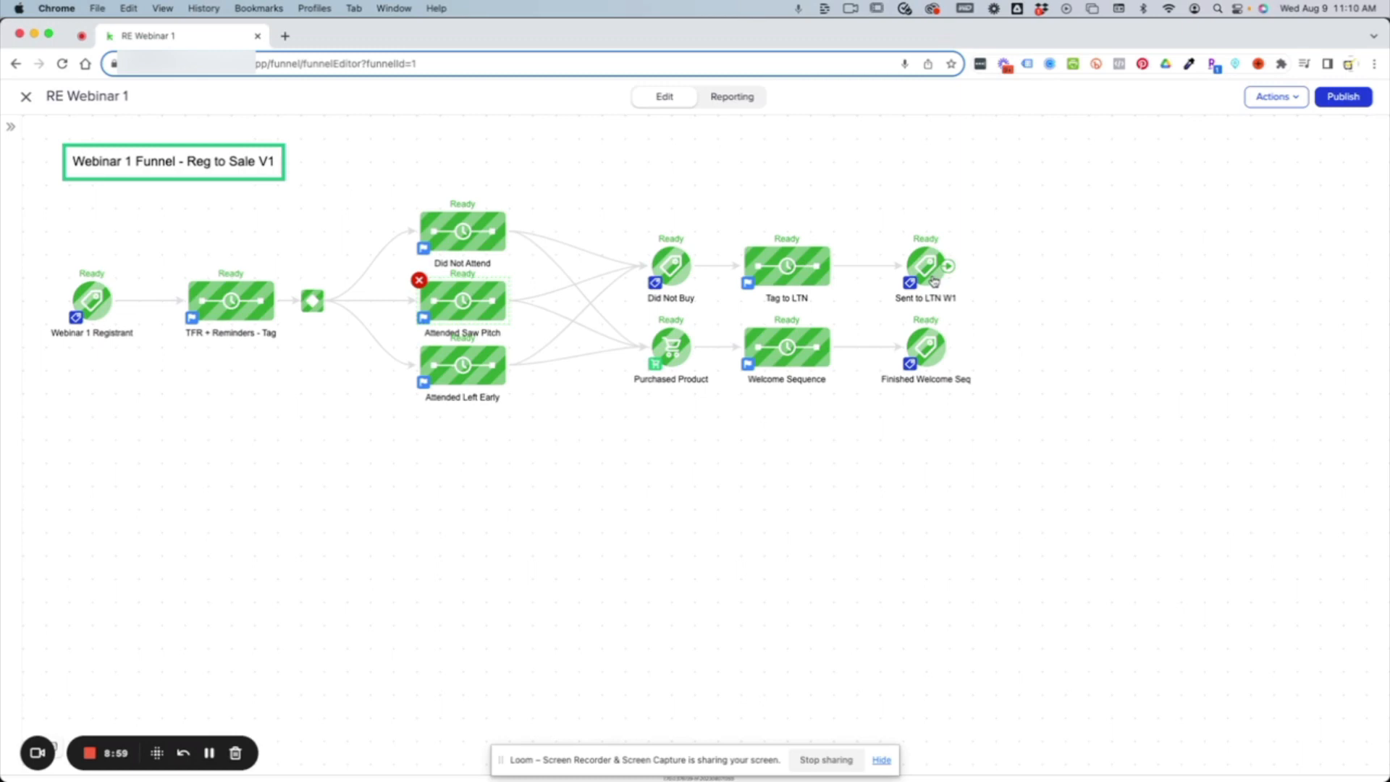
Compare the Attended Saw Pitch and Attended Left Early sequences, and return to the main funnel.
{"action": "double_click", "coordinate": [448, 308]}
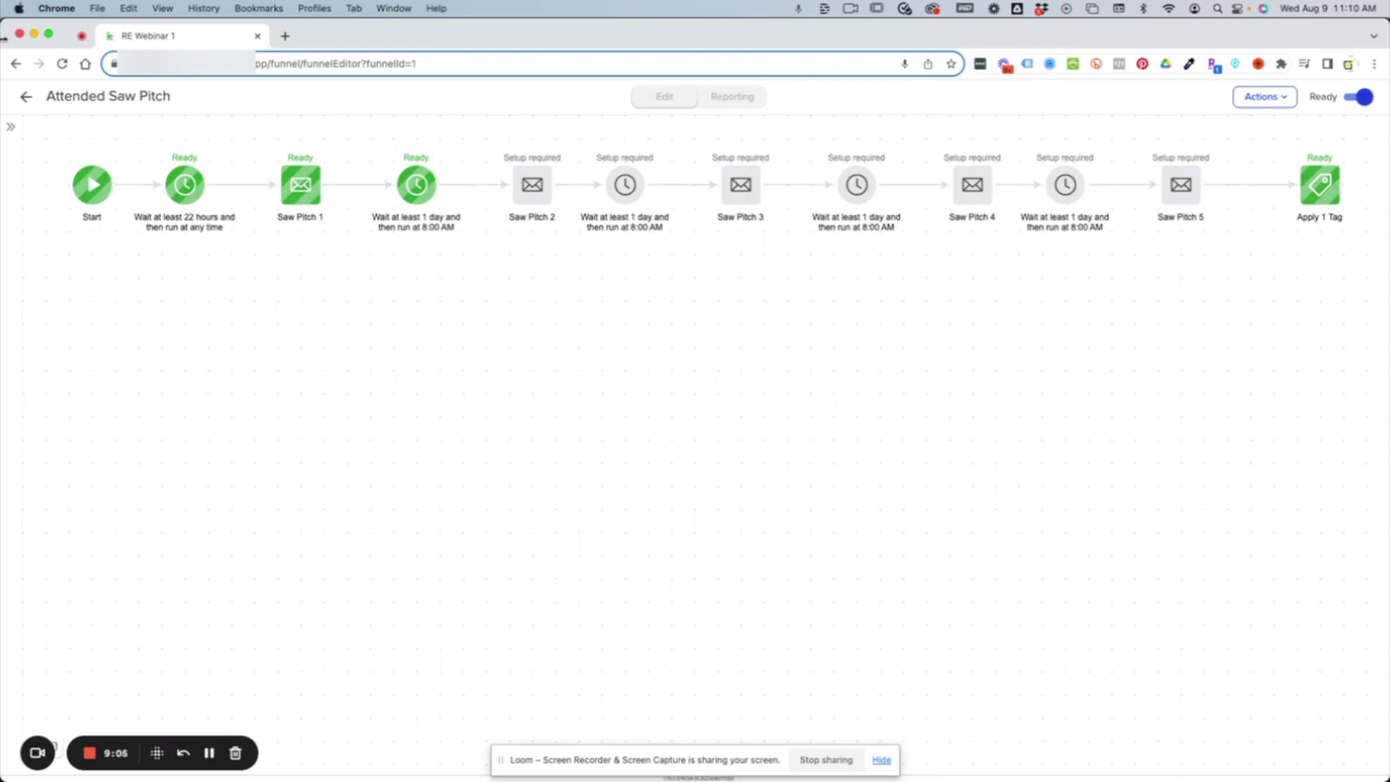
{"action": "left_click", "coordinate": [25, 96]}
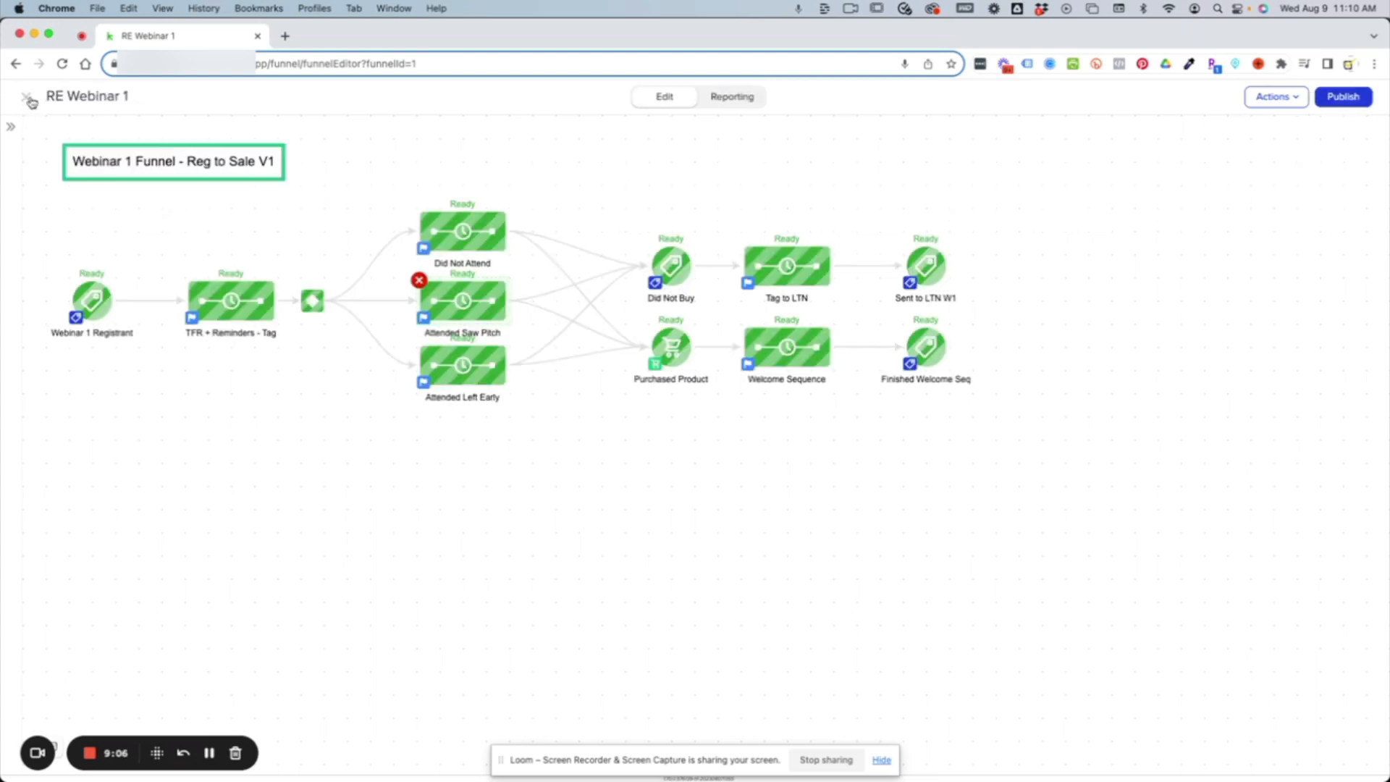
{"action": "double_click", "coordinate": [496, 368]}
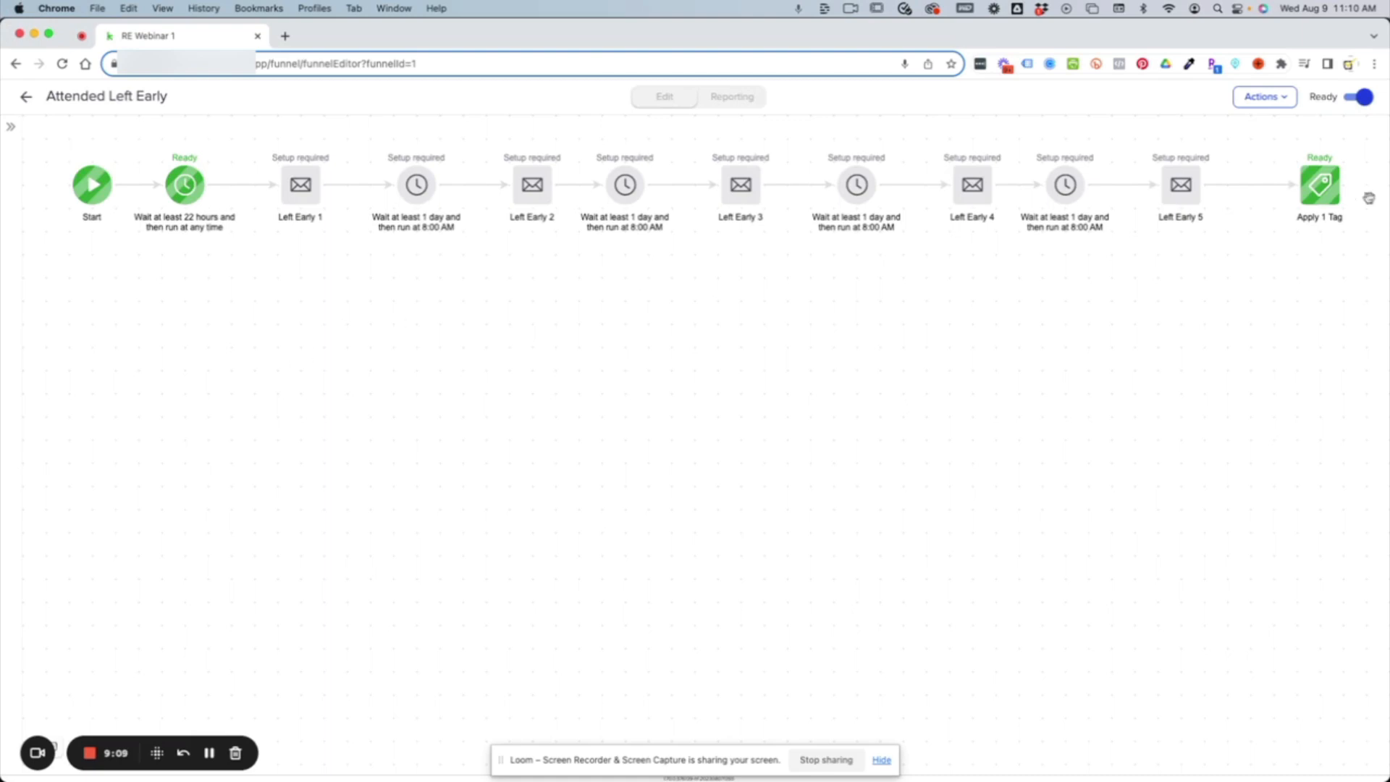
{"action": "left_click", "coordinate": [25, 97]}
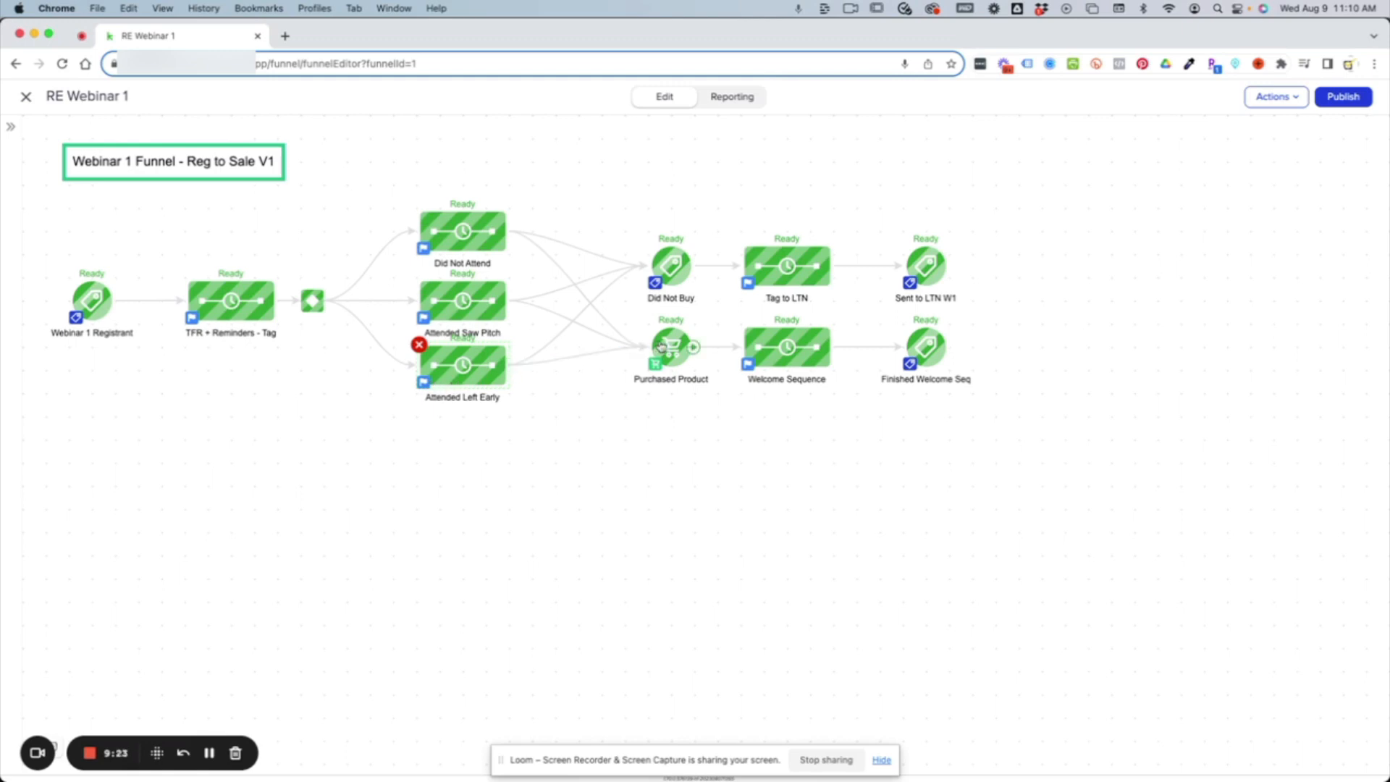
Review the Welcome Sequence and the tag applied at its end, and return to the main funnel.
{"action": "double_click", "coordinate": [784, 355]}
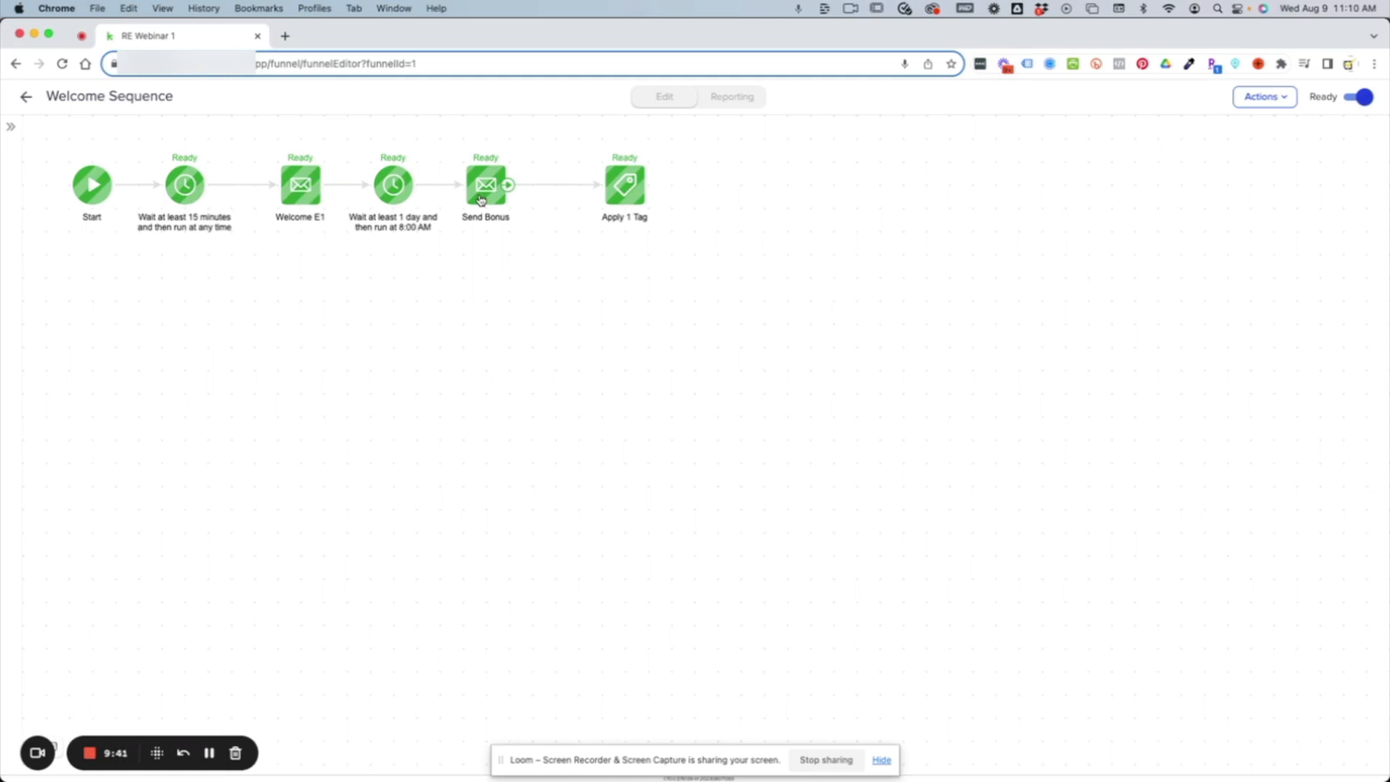
{"action": "left_click", "coordinate": [628, 194]}
{"action": "left_click", "coordinate": [695, 210]}
{"action": "left_click", "coordinate": [730, 425]}
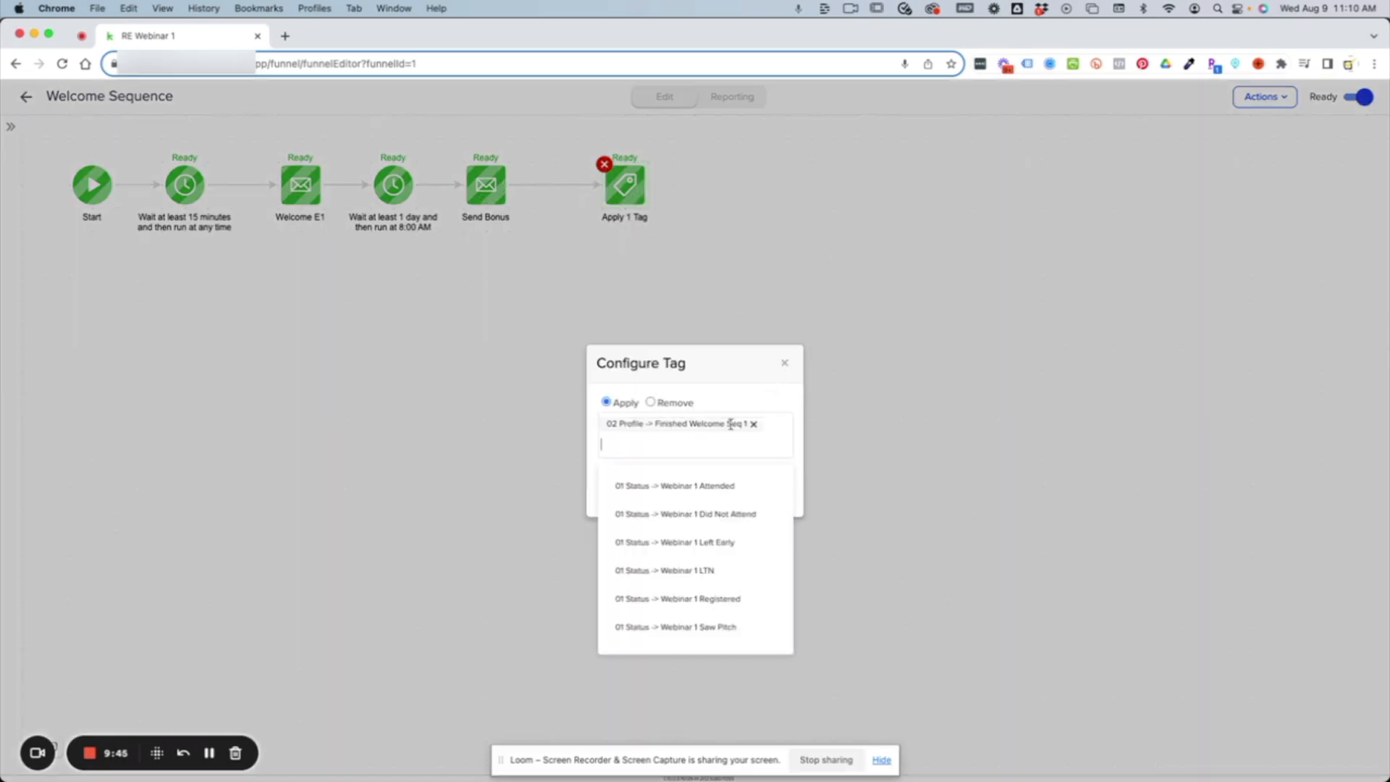
{"action": "left_click", "coordinate": [787, 364]}
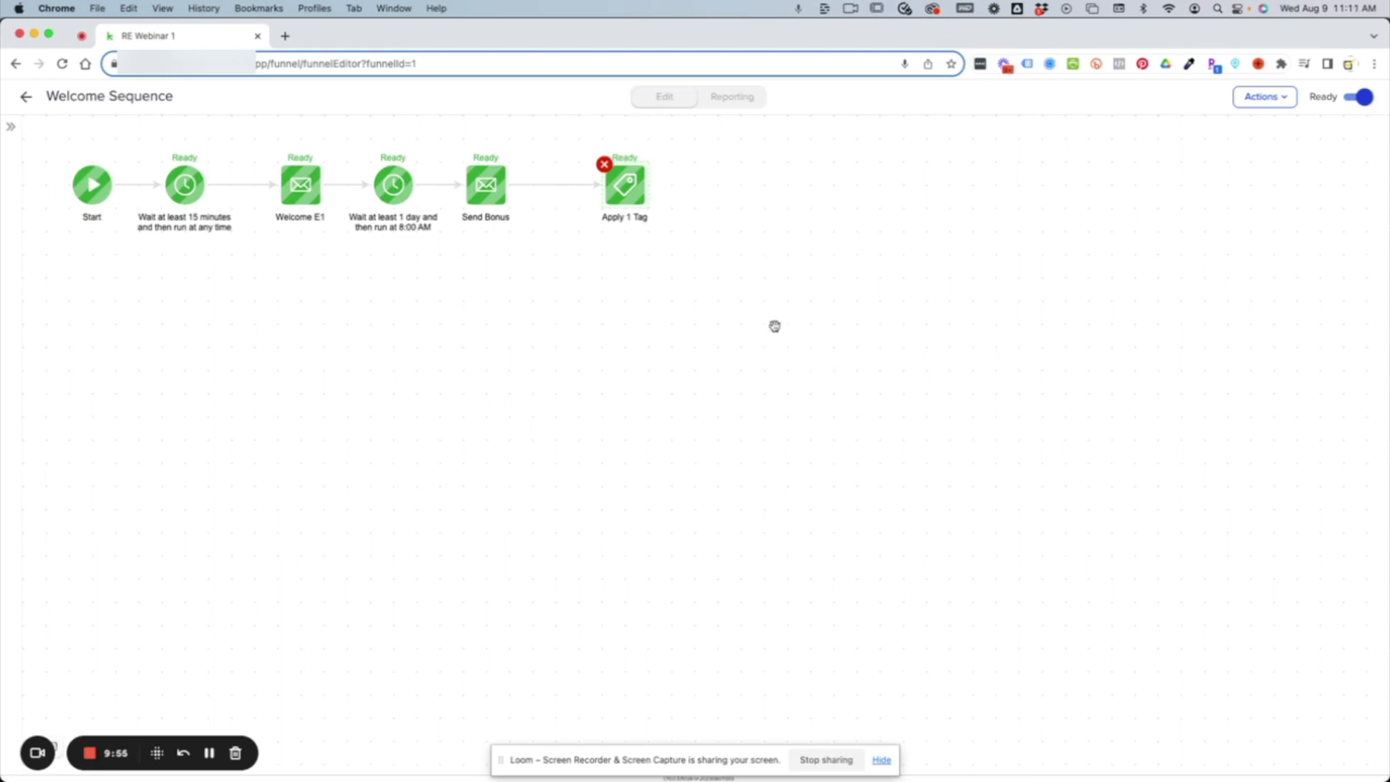
{"action": "left_click", "coordinate": [27, 97]}
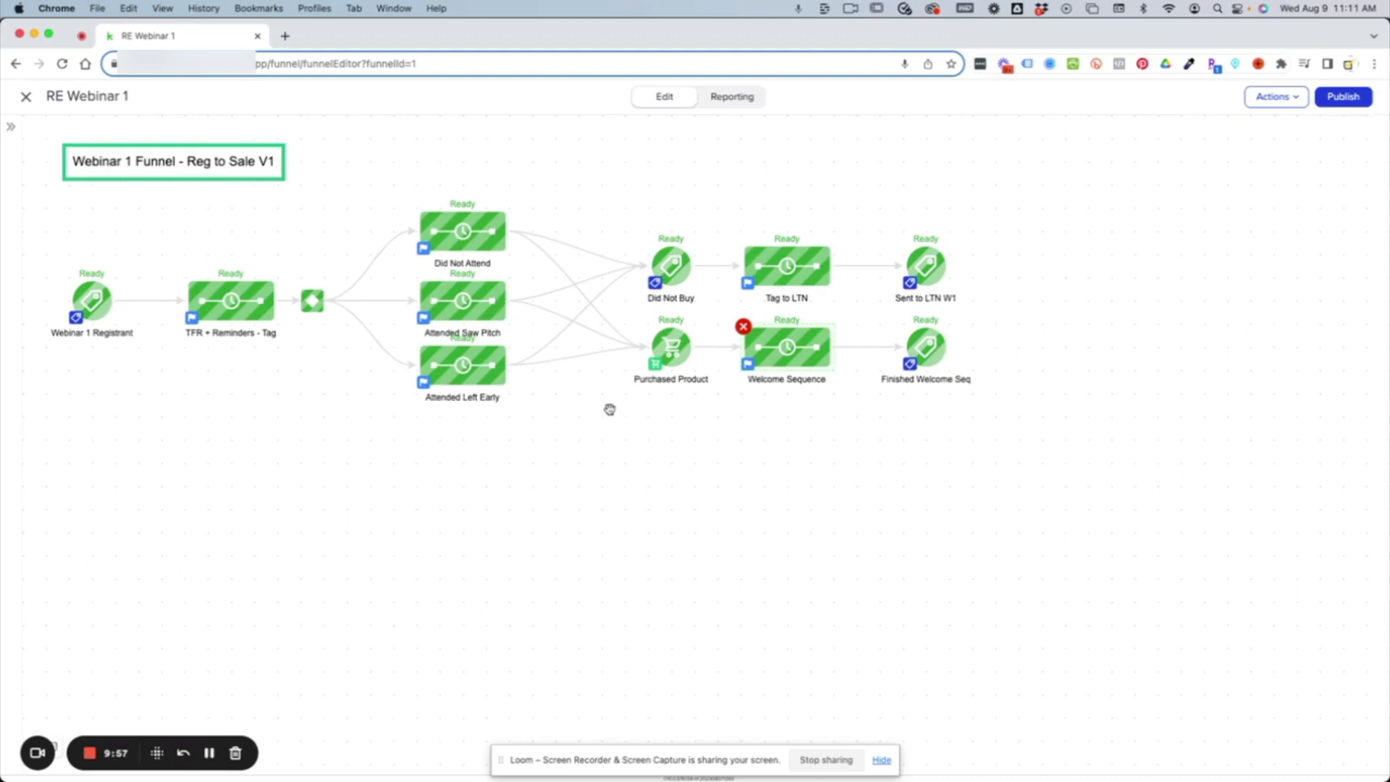